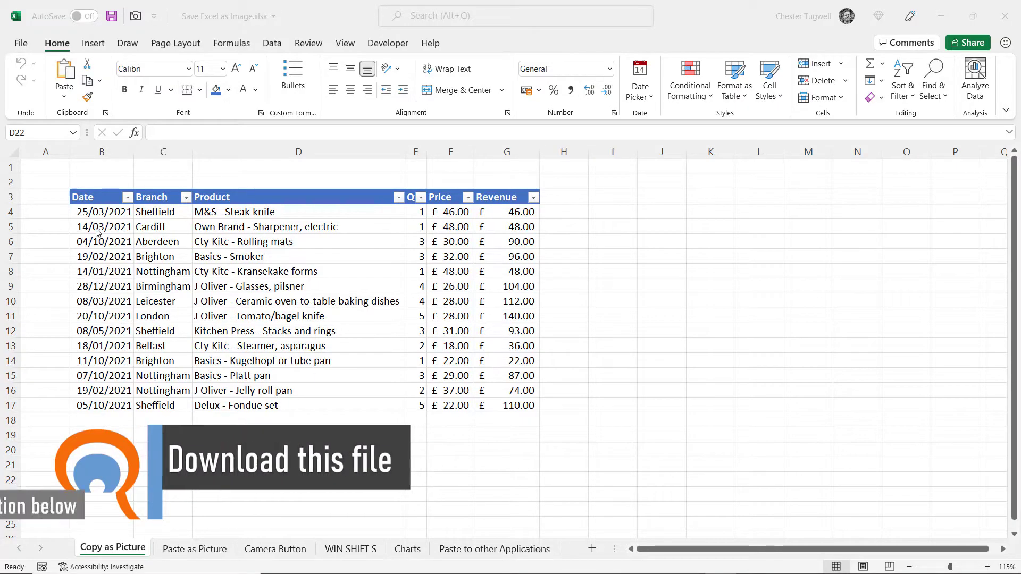
# Select the sales table B3:G17 from the Date header to the last Revenue value
pyautogui.moveTo(96, 197); pyautogui.dragTo(495, 403)
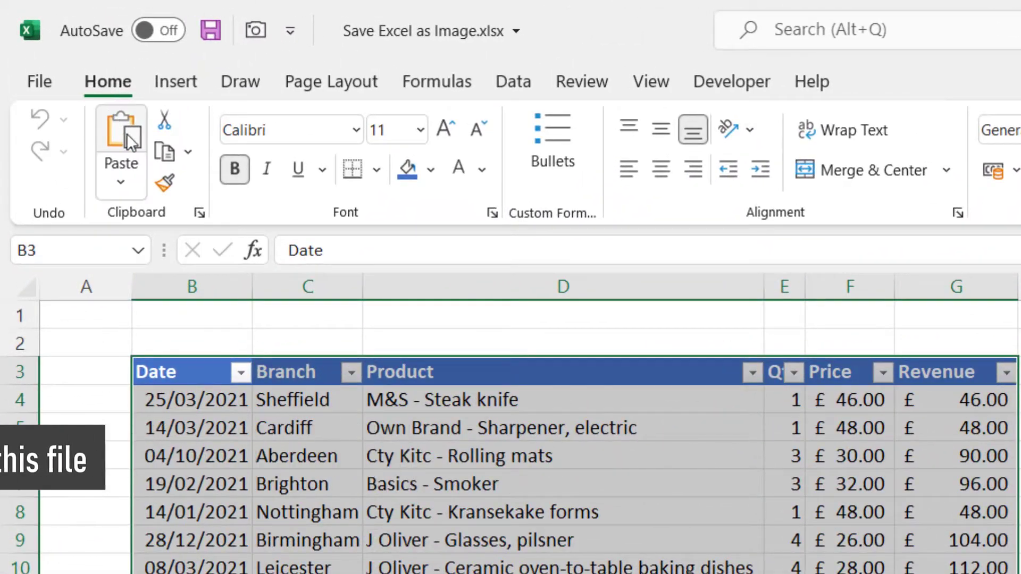
# Copy the selected table as a picture, keeping As shown on screen and Picture format
pyautogui.click(187, 153)
pyautogui.click(214, 225)
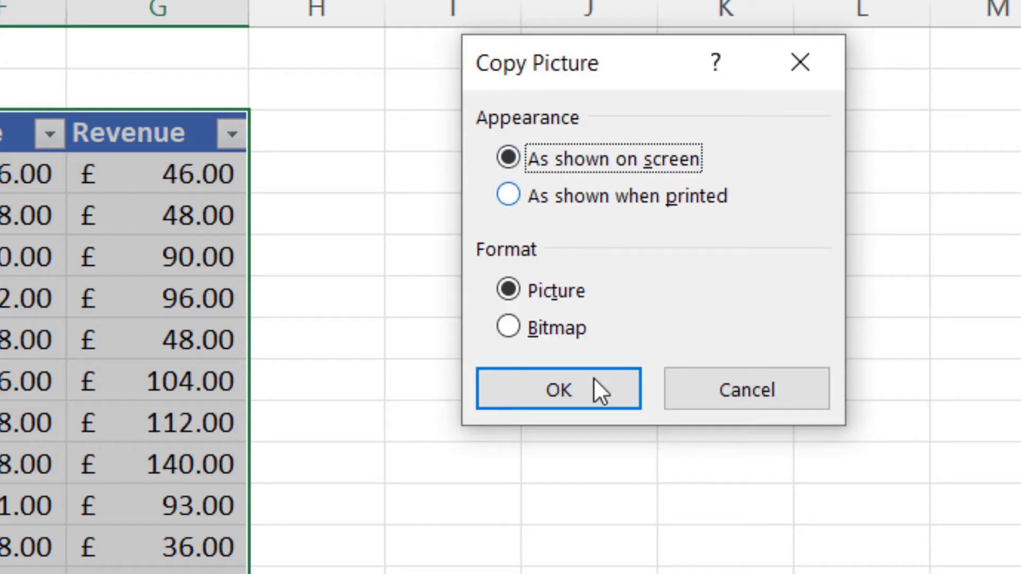
pyautogui.click(577, 388)
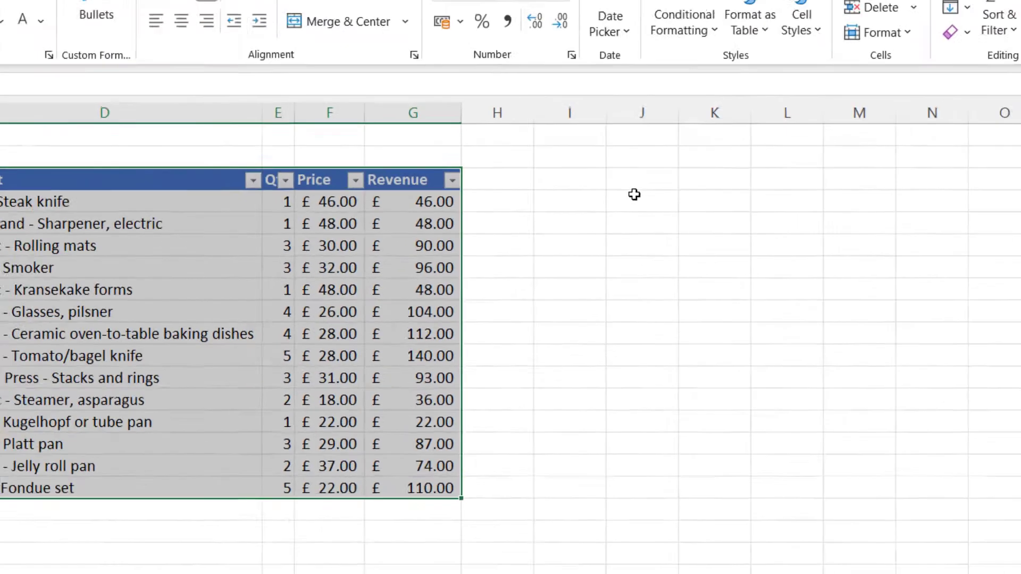
# Paste the table picture at J3 and move it nearer the original table
pyautogui.click(656, 204)
pyautogui.hotkey('ctrl', 'v')
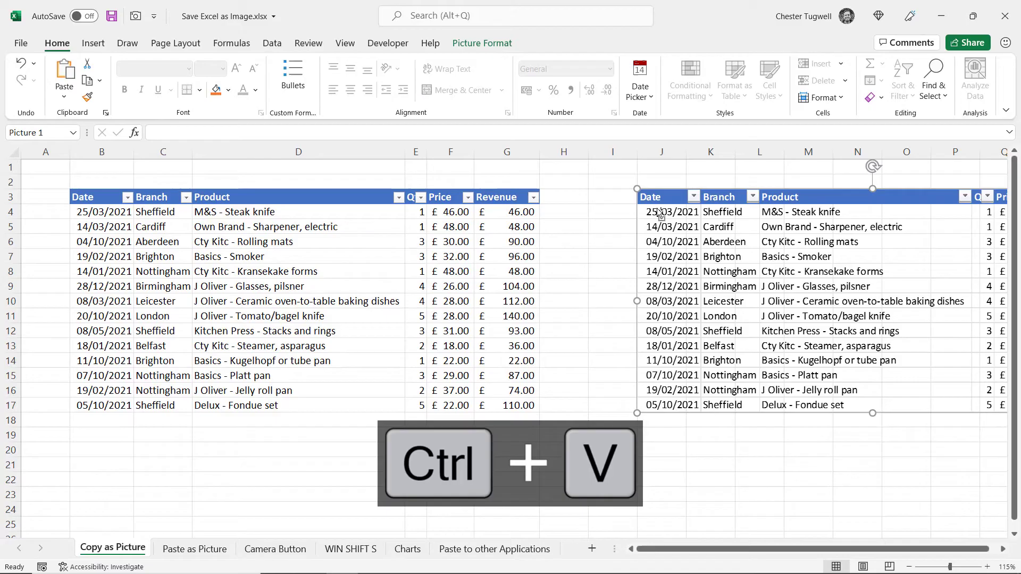
pyautogui.moveTo(658, 197); pyautogui.dragTo(584, 199)
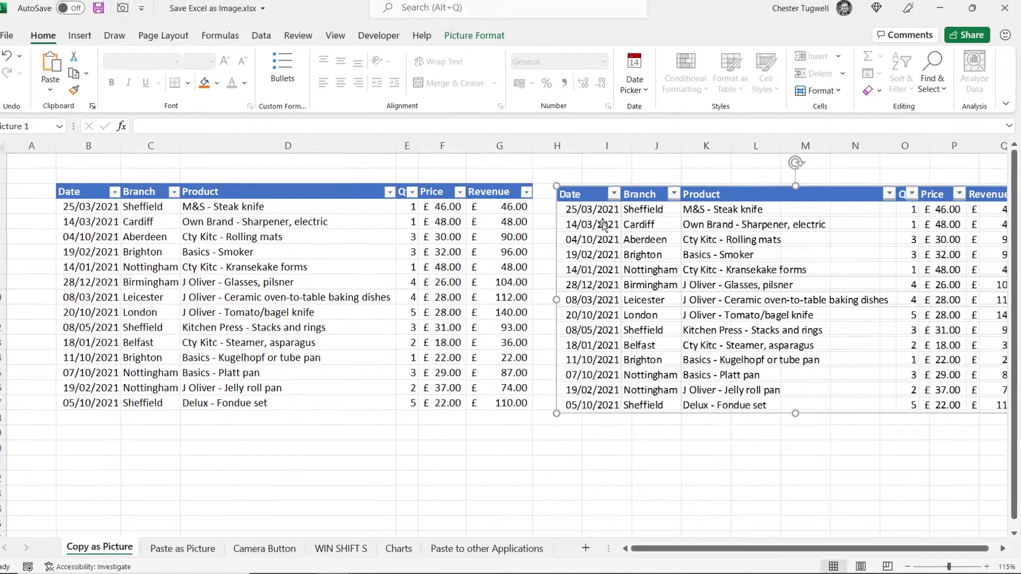
# Save the pasted picture as a PNG image file named TestImage
pyautogui.rightClick(609, 229)
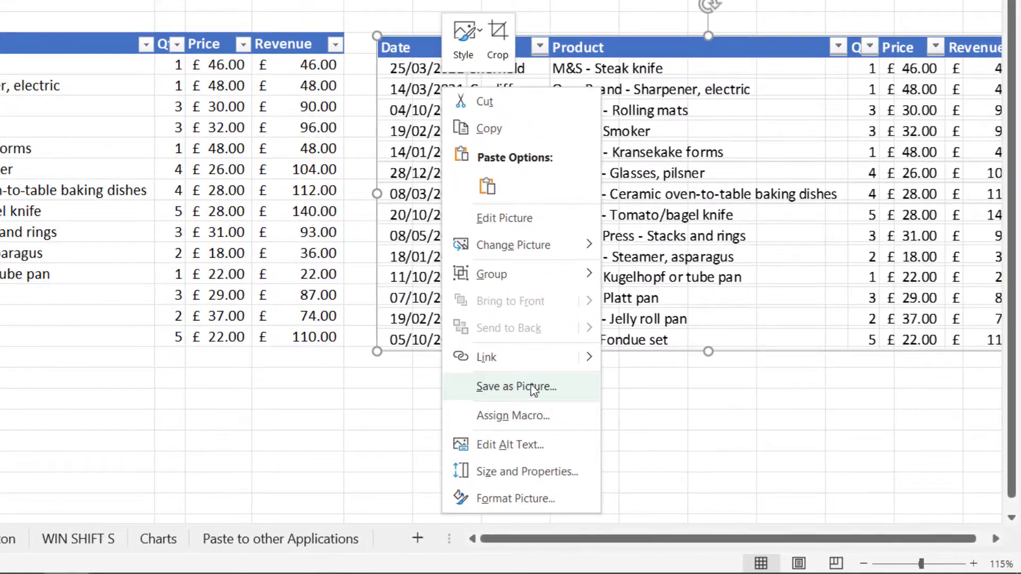
pyautogui.click(533, 389)
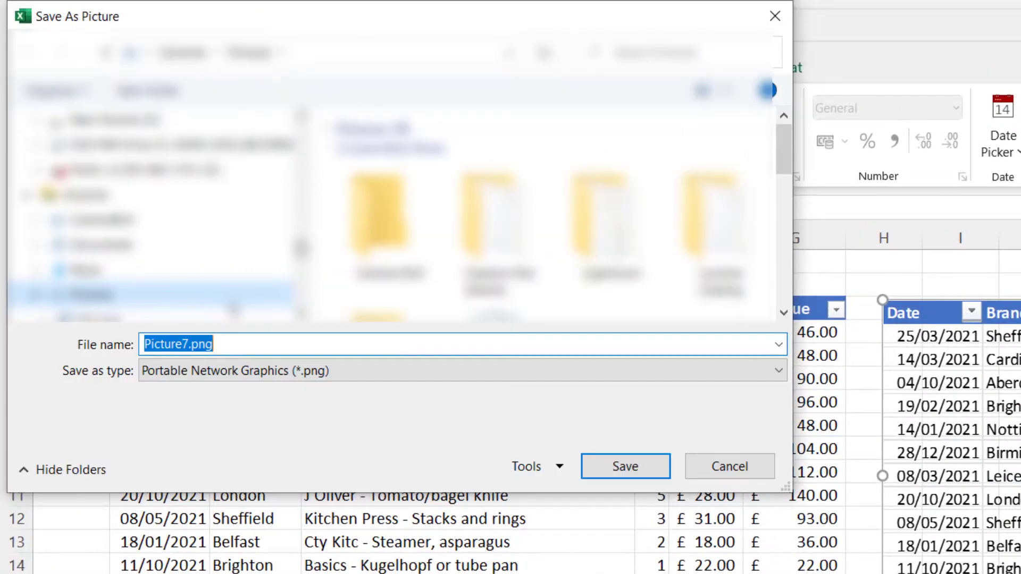
pyautogui.write('TestExcel')
pyautogui.press('BackSpace')
pyautogui.press('BackSpace')
pyautogui.press('BackSpace')
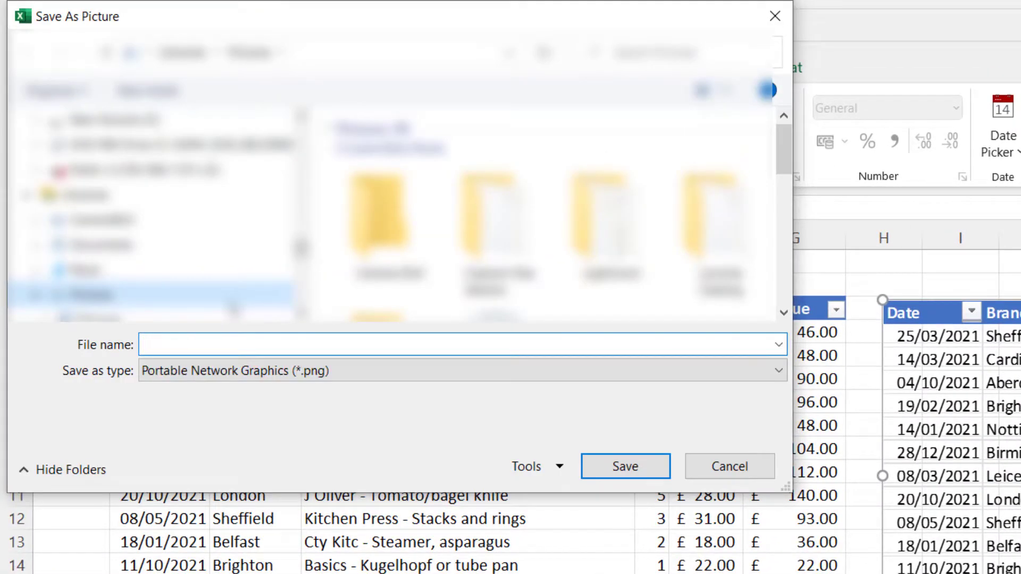
pyautogui.write('TestImage')
pyautogui.click(233, 373)
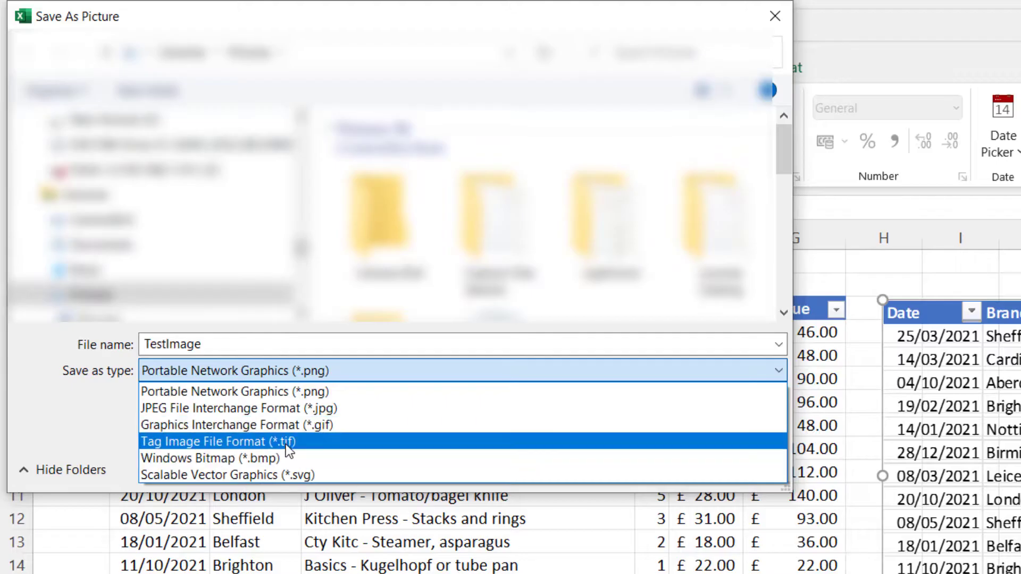
pyautogui.click(289, 391)
pyautogui.click(600, 466)
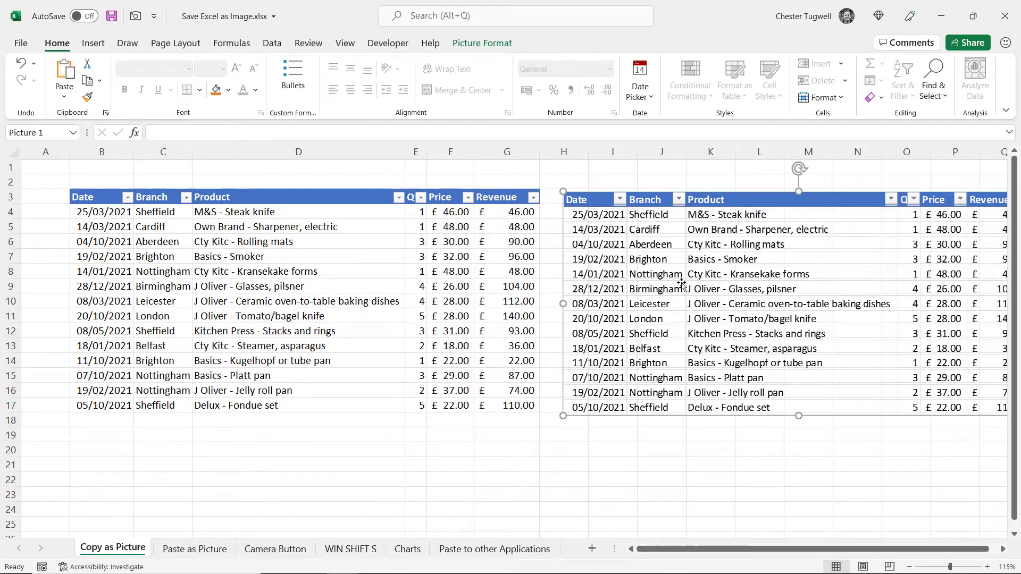
# Delete the picture and copy B3:G17 again as a picture using As shown when printed
pyautogui.press('Delete')
pyautogui.click(178, 236)
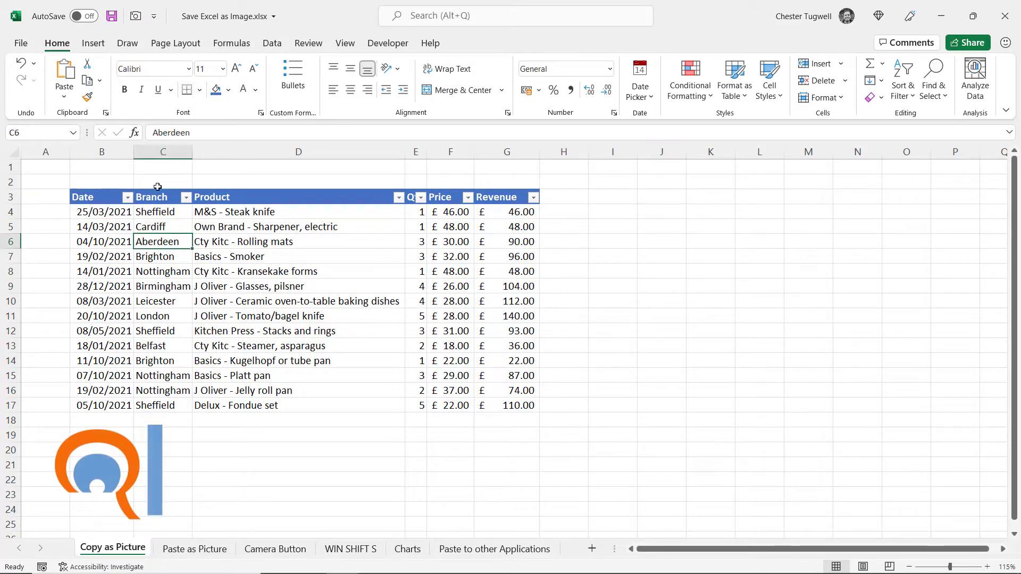
pyautogui.moveTo(76, 198)
pyautogui.mouseDown()
pyautogui.moveTo(468, 388)
pyautogui.moveTo(537, 408)
pyautogui.mouseUp()
pyautogui.click(101, 83)
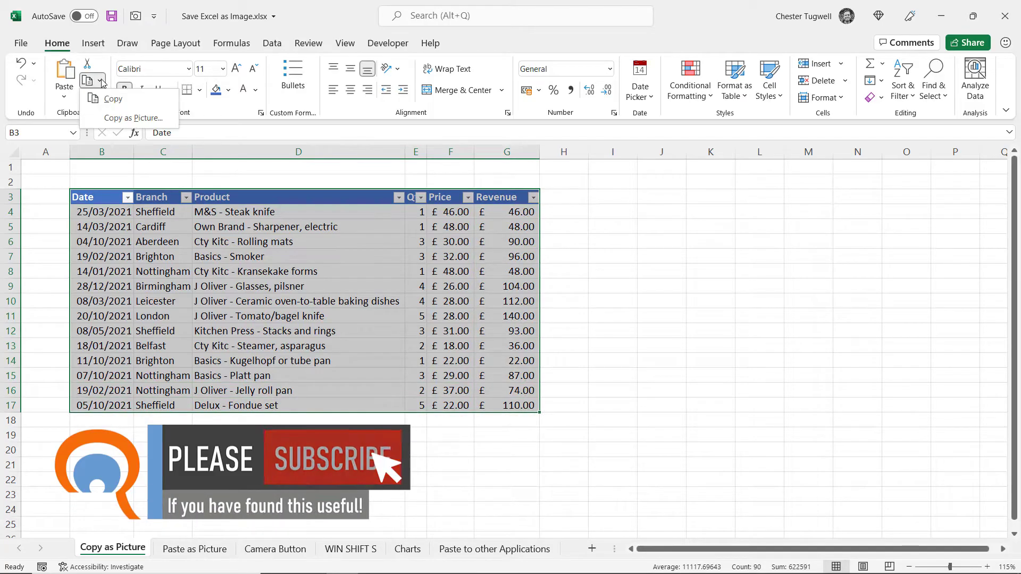
pyautogui.click(133, 117)
pyautogui.click(638, 219)
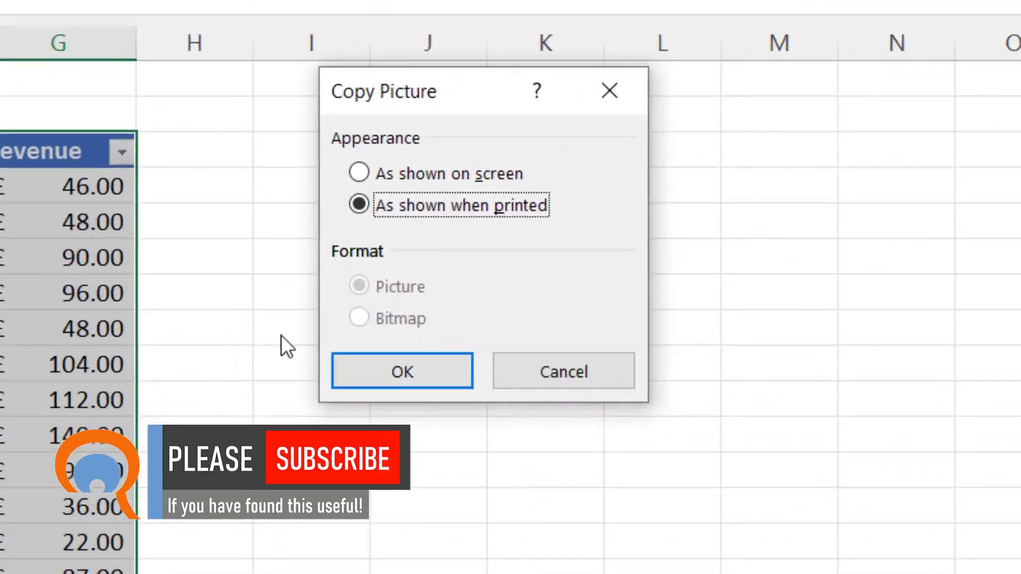
pyautogui.click(371, 373)
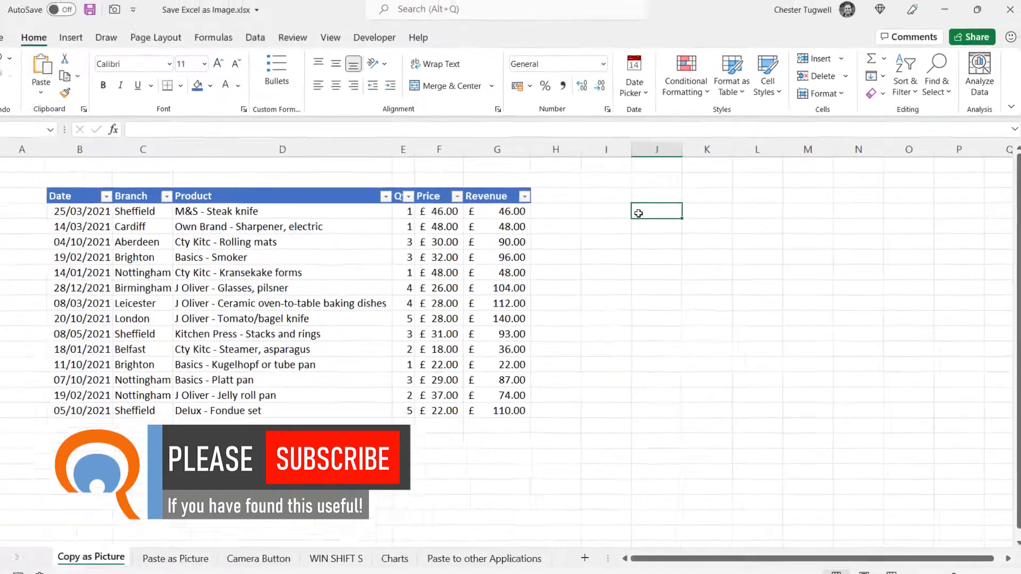
# Paste the print-style table picture and position it beside the original table
pyautogui.hotkey('ctrl', 'v')
pyautogui.moveTo(686, 218); pyautogui.dragTo(608, 205)
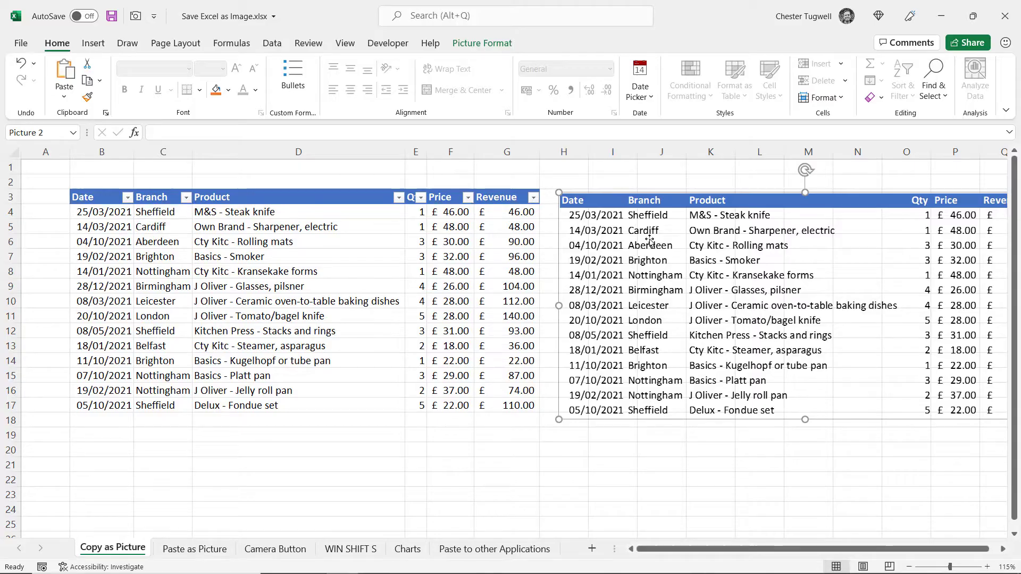
pyautogui.moveTo(649, 240); pyautogui.dragTo(608, 197)
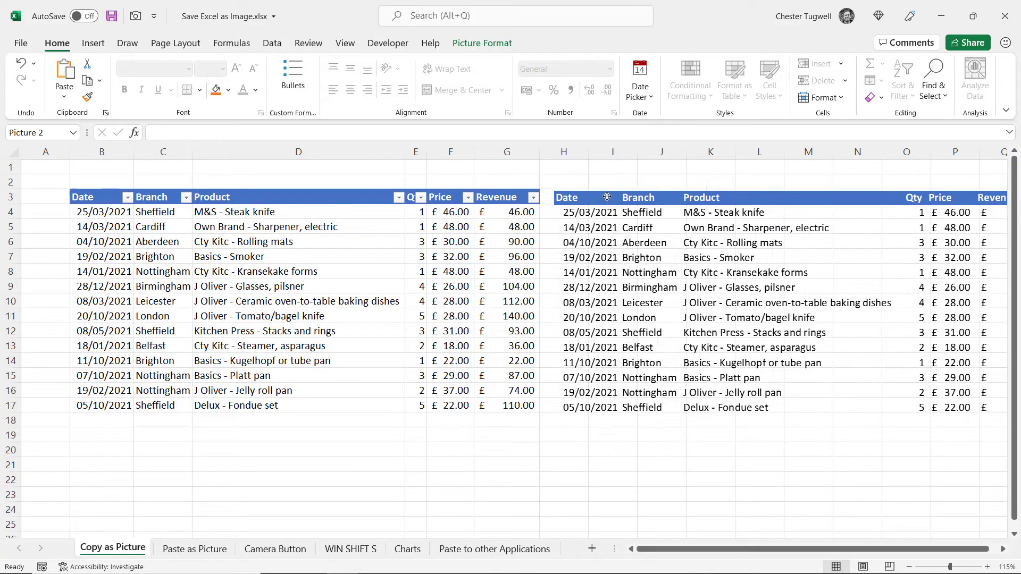
pyautogui.click(607, 197)
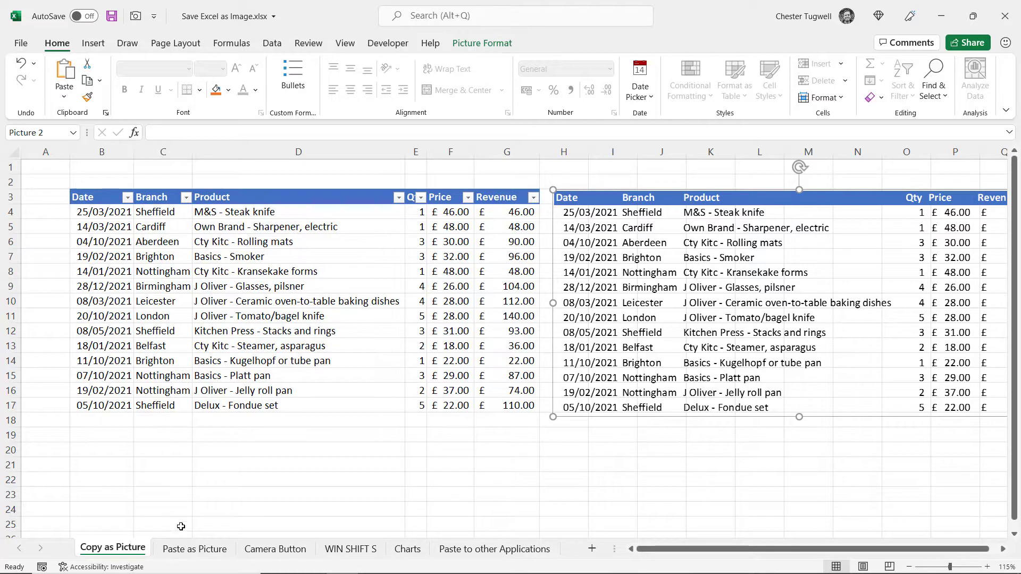
# On the Paste as Picture sheet, copy the table and Paste Special it as a Picture at I3
pyautogui.click(195, 551)
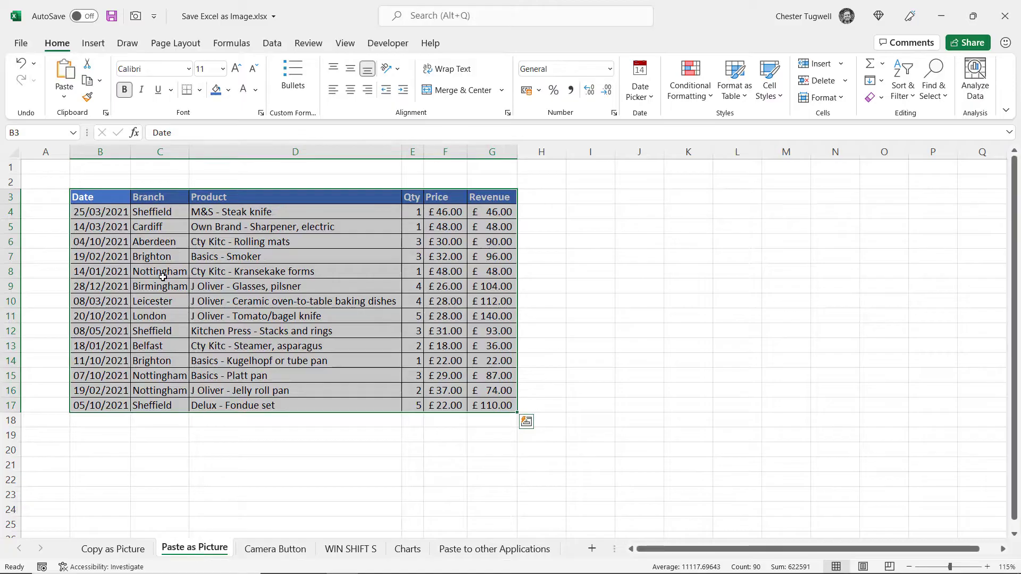
pyautogui.click(162, 275)
pyautogui.moveTo(105, 197)
pyautogui.mouseDown()
pyautogui.moveTo(481, 394)
pyautogui.moveTo(483, 405)
pyautogui.mouseUp()
pyautogui.hotkey('ctrl', 'c')
pyautogui.click(577, 199)
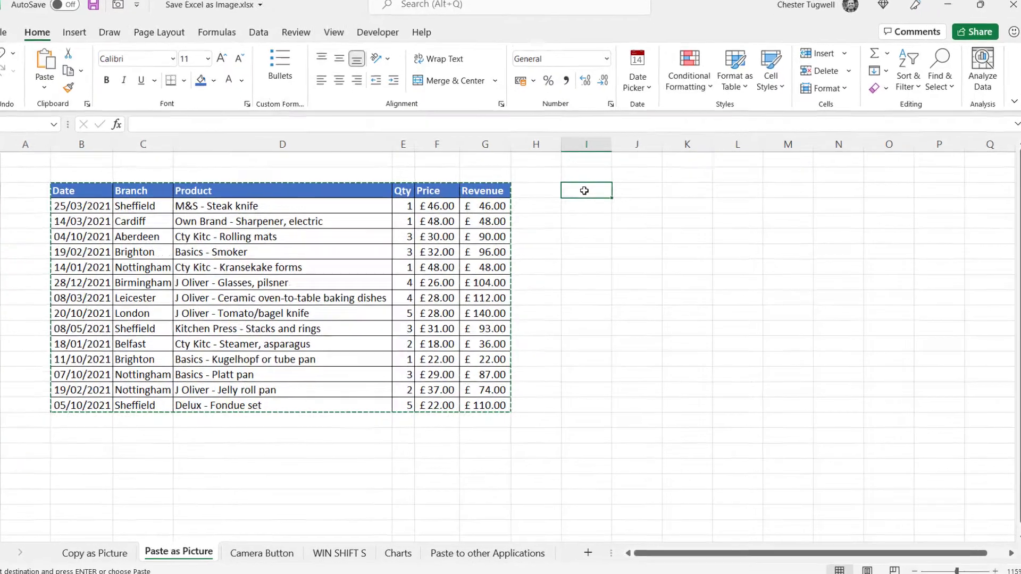
pyautogui.rightClick(588, 197)
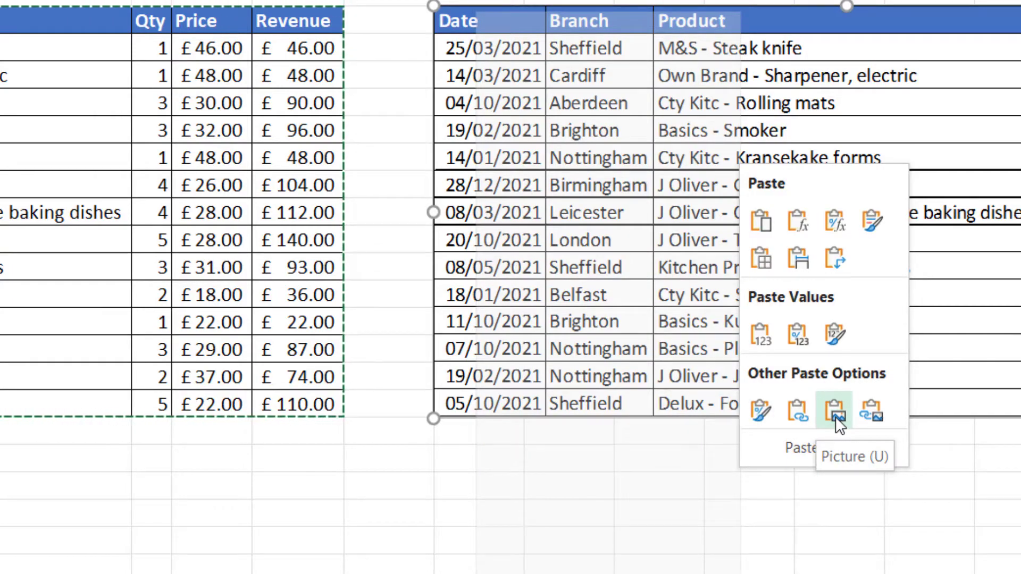
pyautogui.click(834, 416)
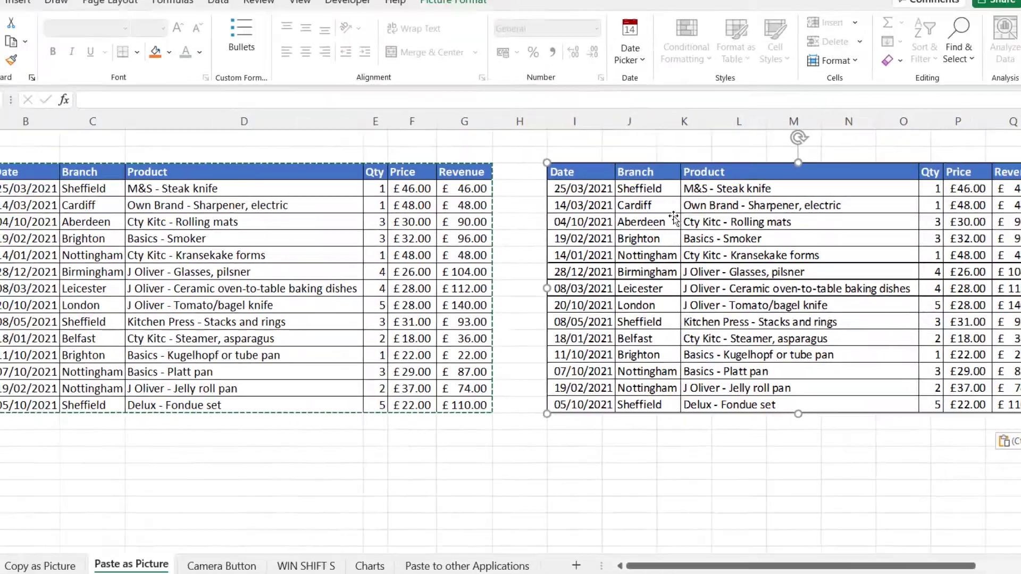
# Save the pasted picture as a JPEG image file
pyautogui.rightClick(674, 218)
pyautogui.moveTo(726, 349)
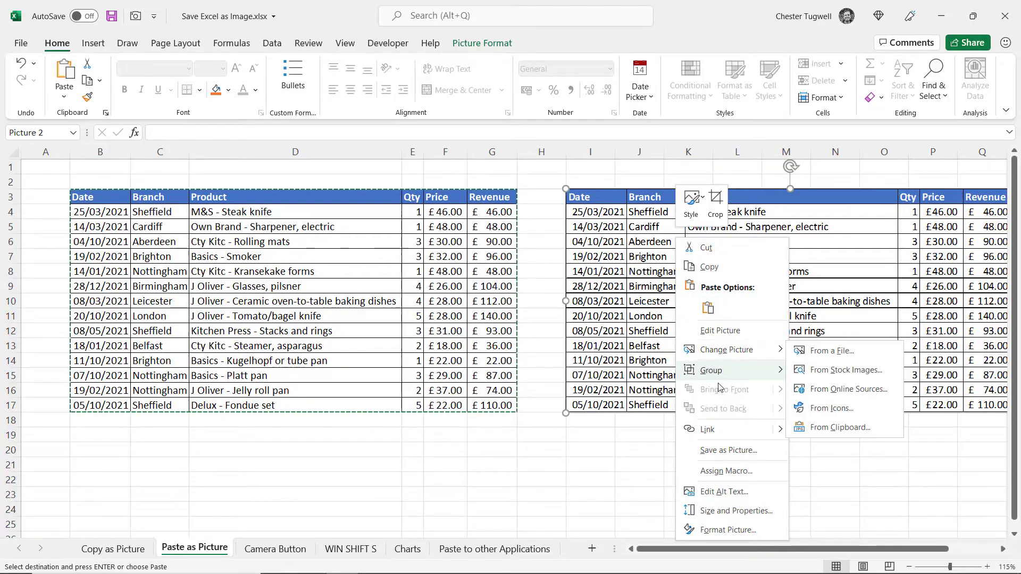
pyautogui.click(724, 451)
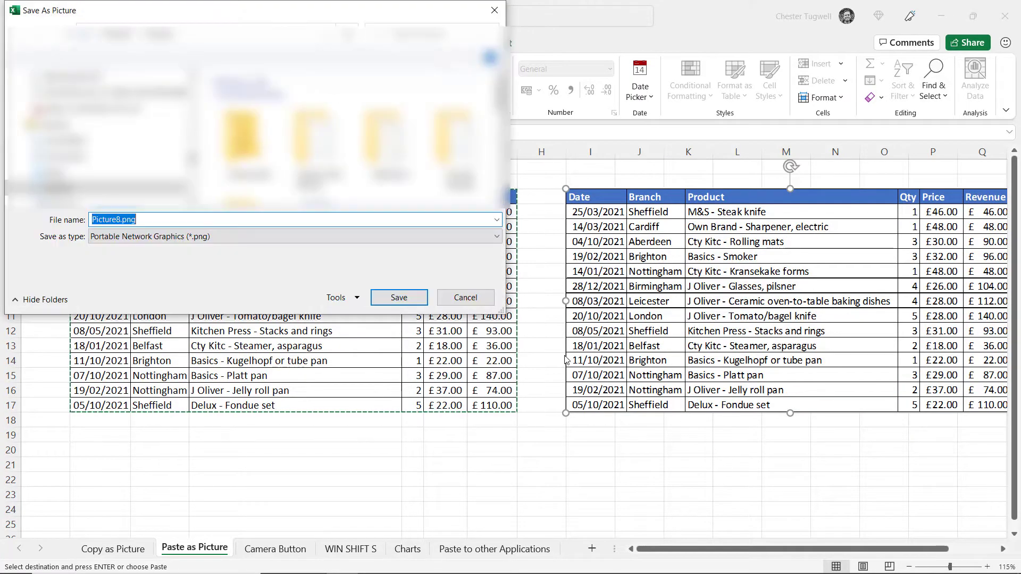
pyautogui.click(152, 236)
pyautogui.click(154, 258)
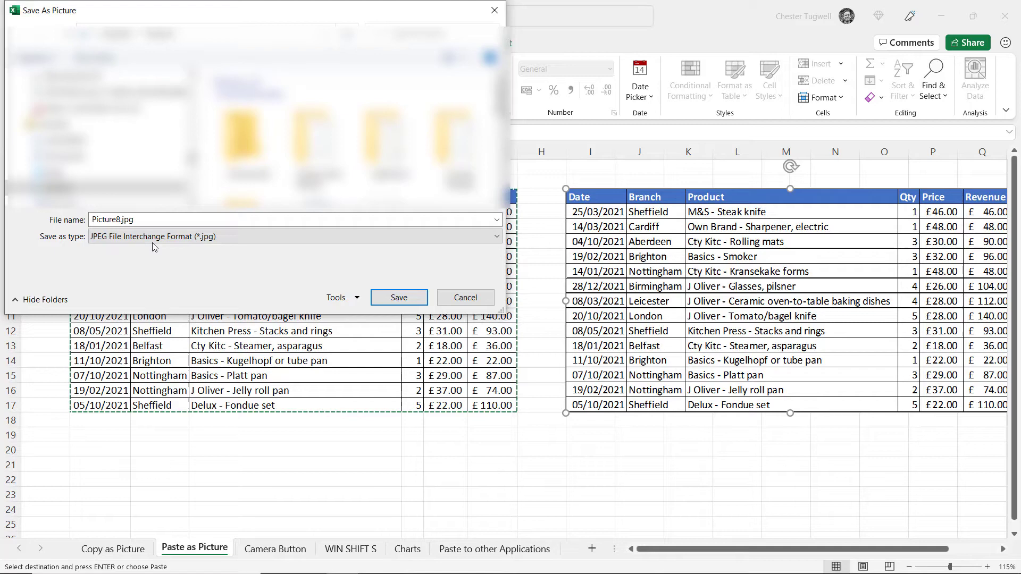
pyautogui.click(403, 300)
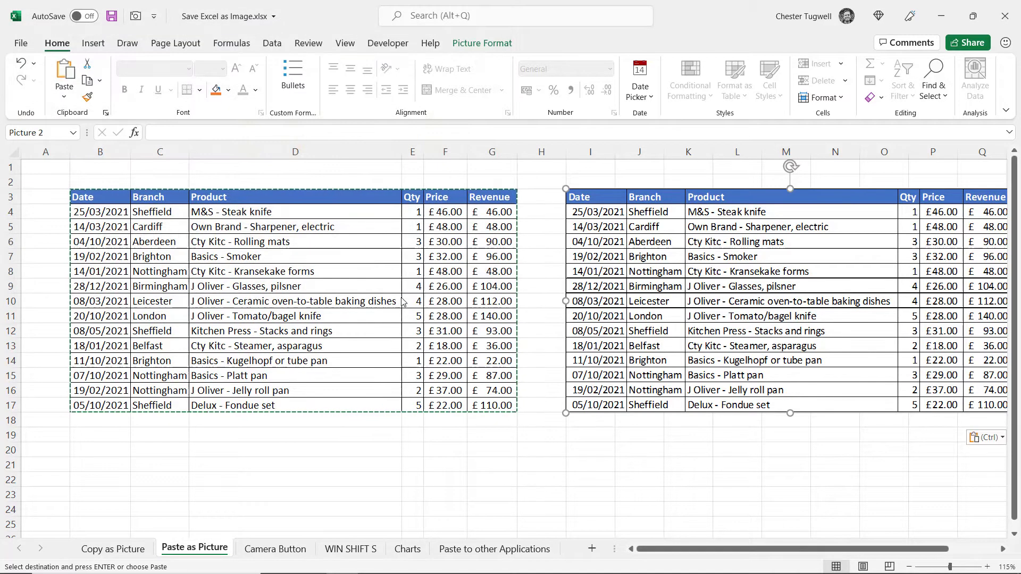
# On the Camera Button sheet, add Camera from All Commands to the Quick Access Toolbar and confirm
pyautogui.click(263, 550)
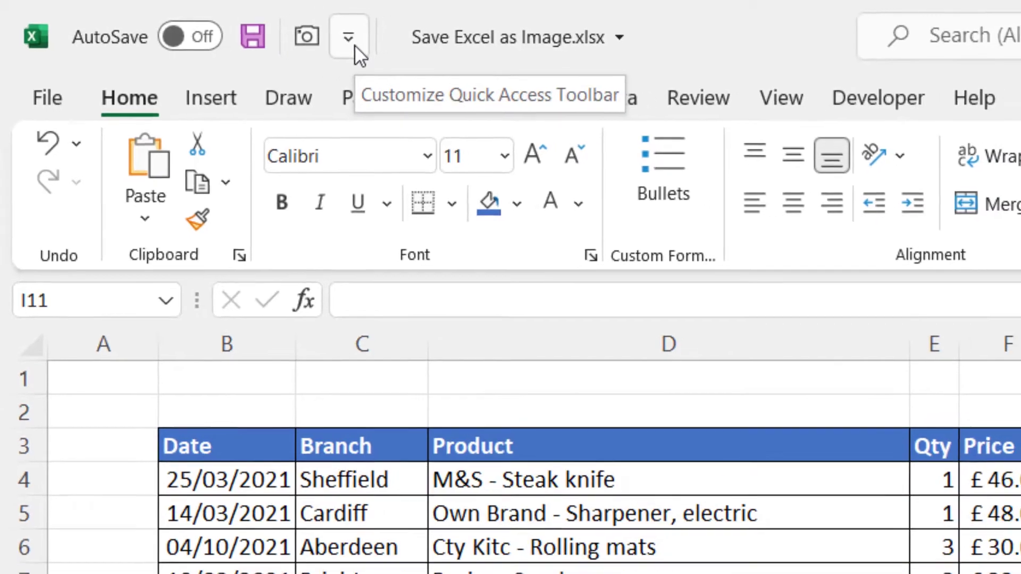
pyautogui.click(260, 36)
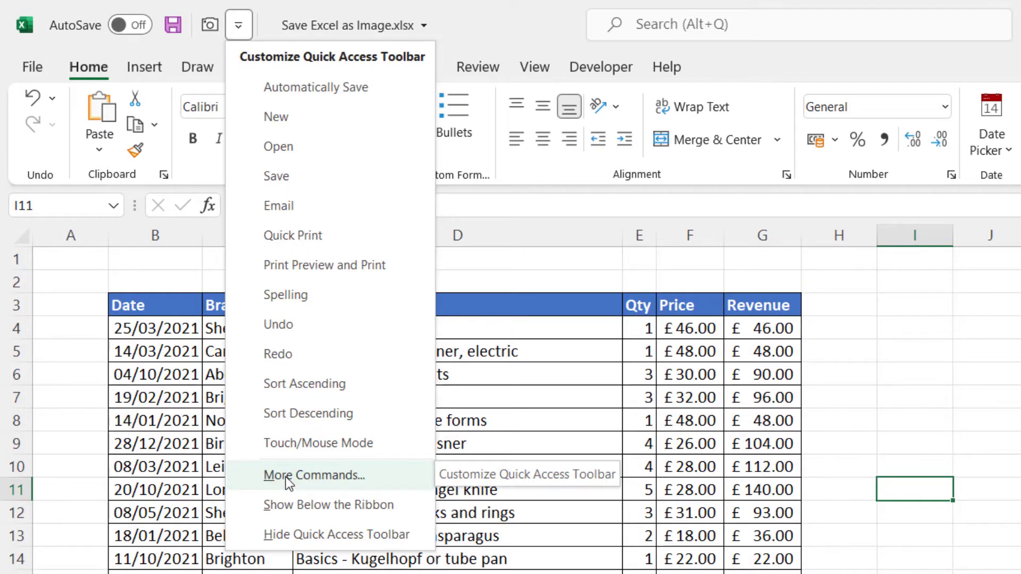
pyautogui.click(285, 477)
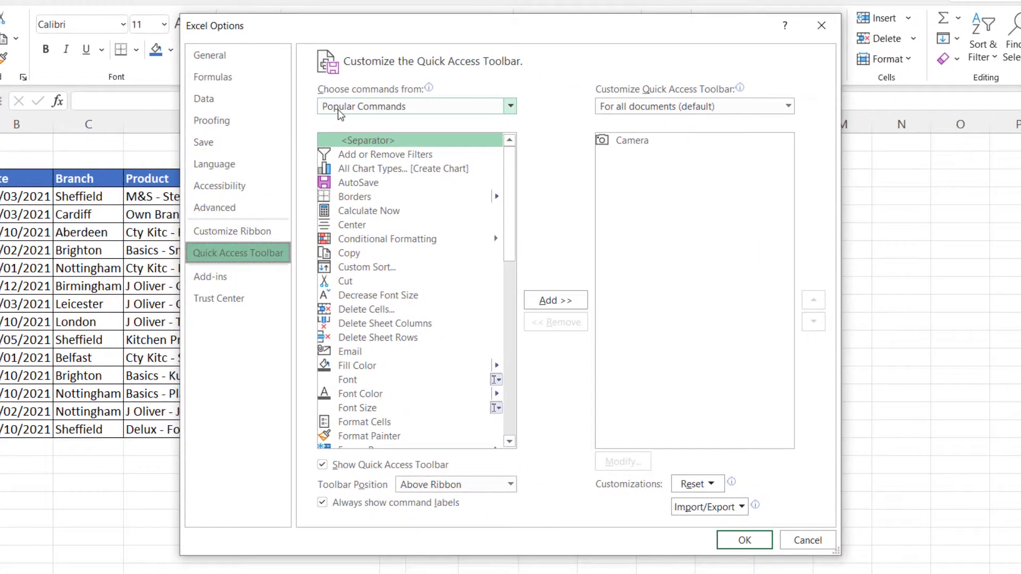
pyautogui.click(339, 108)
pyautogui.click(344, 152)
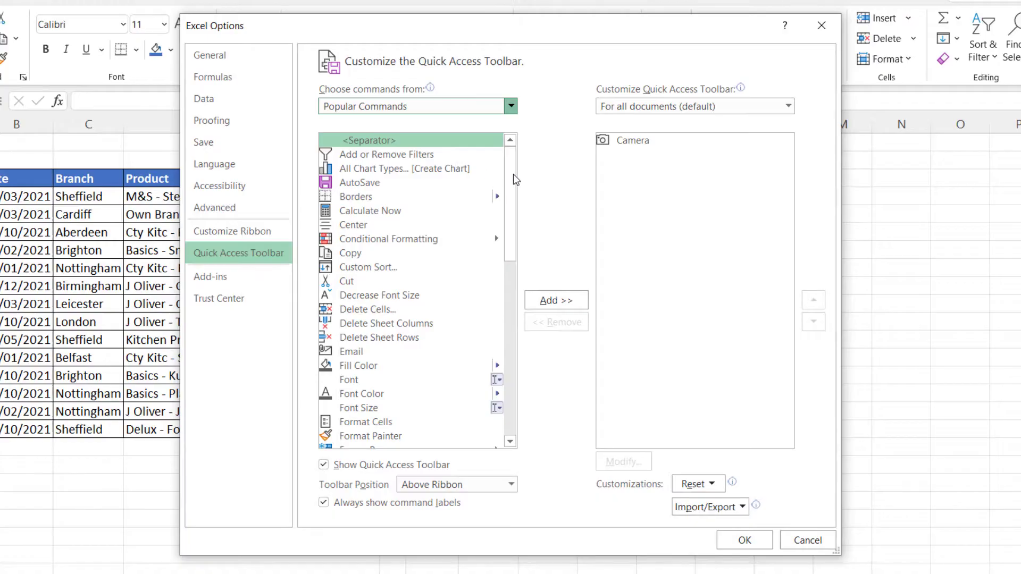
pyautogui.scroll(-5, 514, 175)
pyautogui.scroll(-5, 512, 179)
pyautogui.scroll(-5, 514, 182)
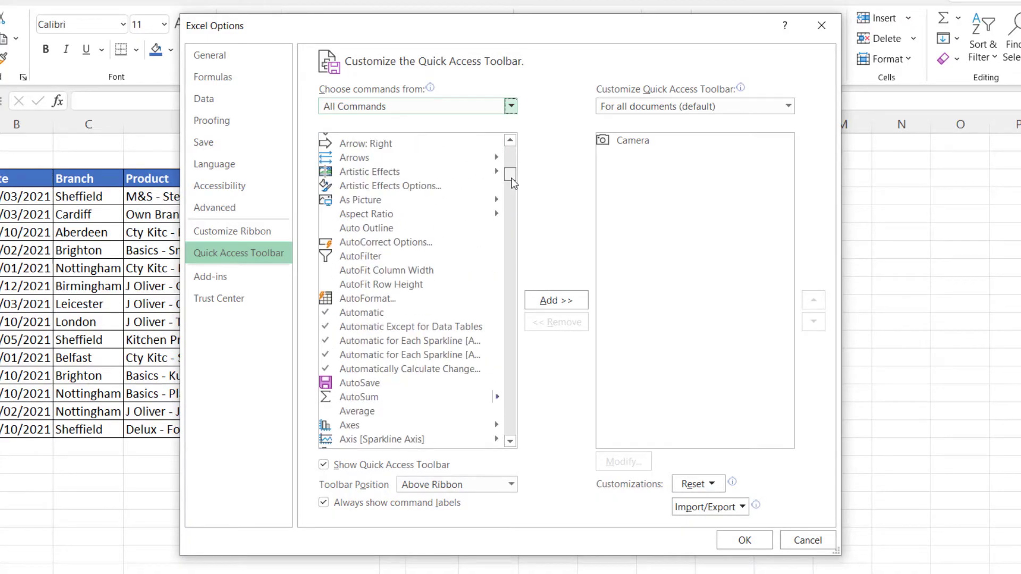
pyautogui.scroll(-5, 513, 182)
pyautogui.scroll(-2, 513, 183)
pyautogui.scroll(-6, 514, 185)
pyautogui.scroll(-5, 514, 188)
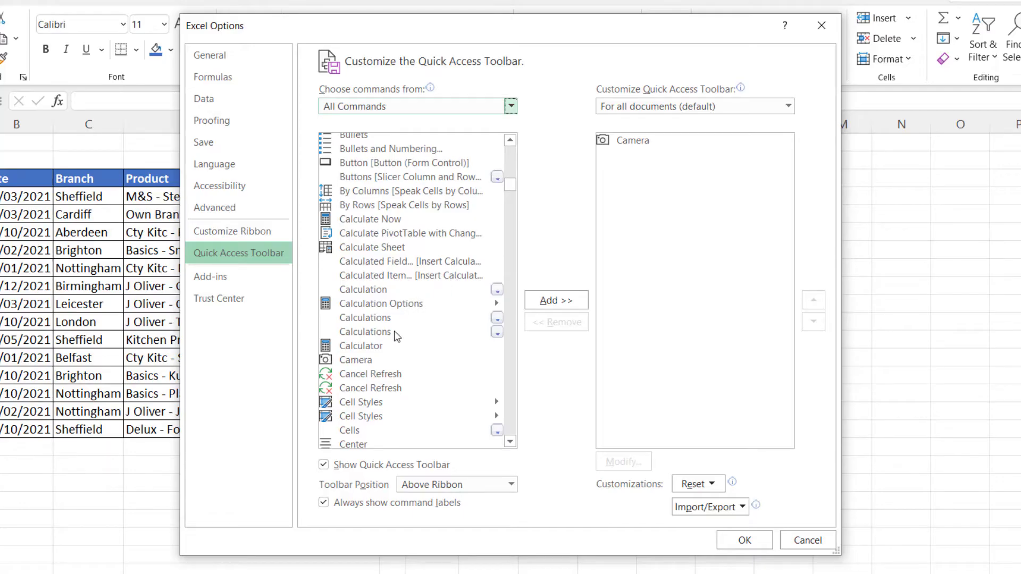
pyautogui.click(364, 365)
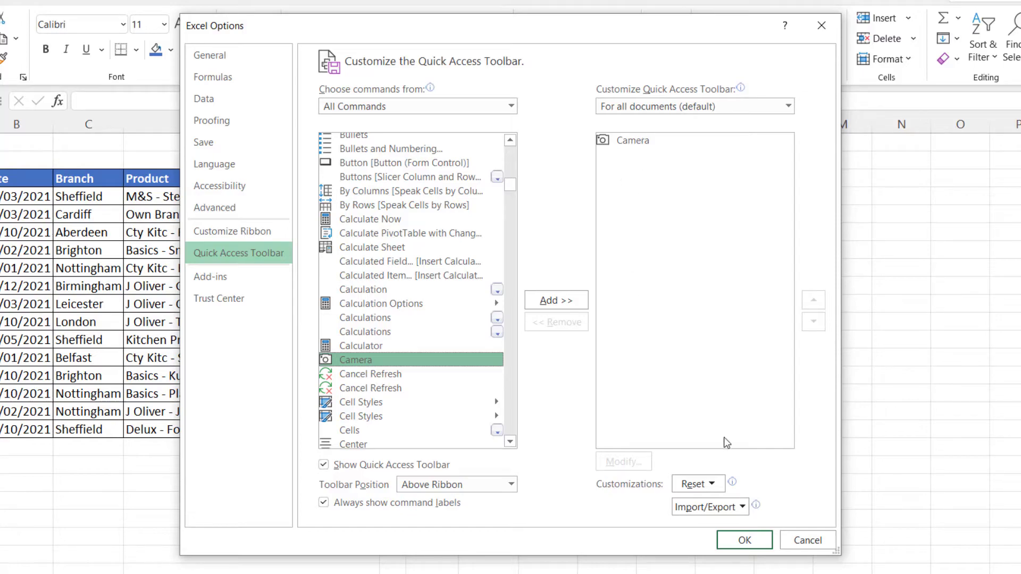
pyautogui.click(744, 540)
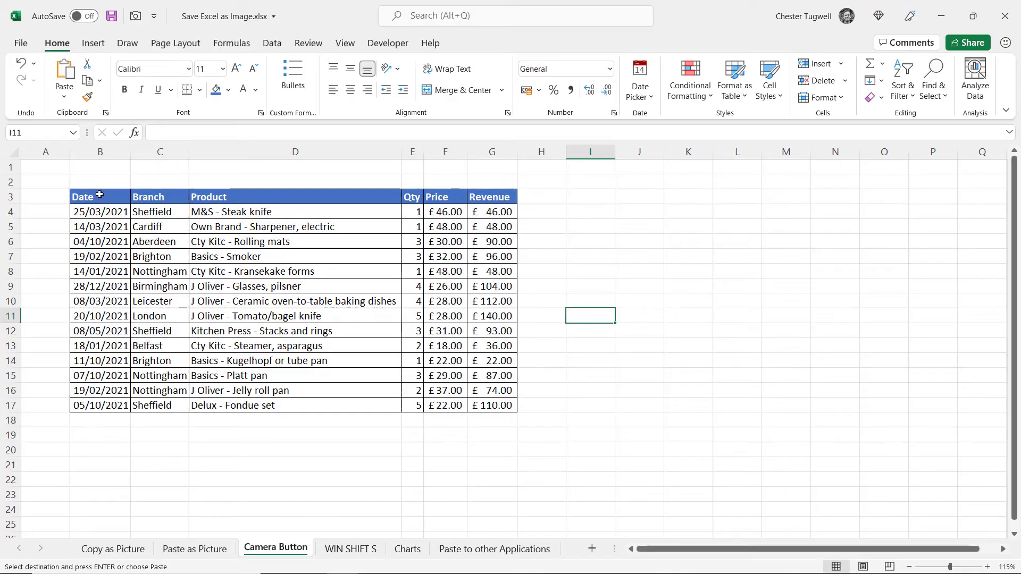
# Take a Camera snapshot of B3:G17 and place the linked picture right of the table
pyautogui.moveTo(100, 195); pyautogui.dragTo(482, 399)
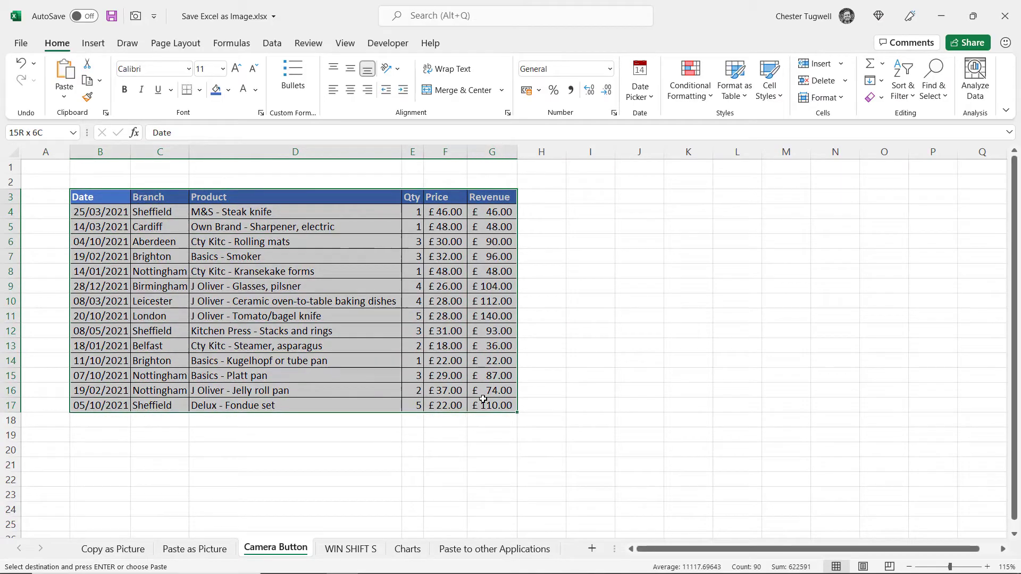
pyautogui.click(137, 17)
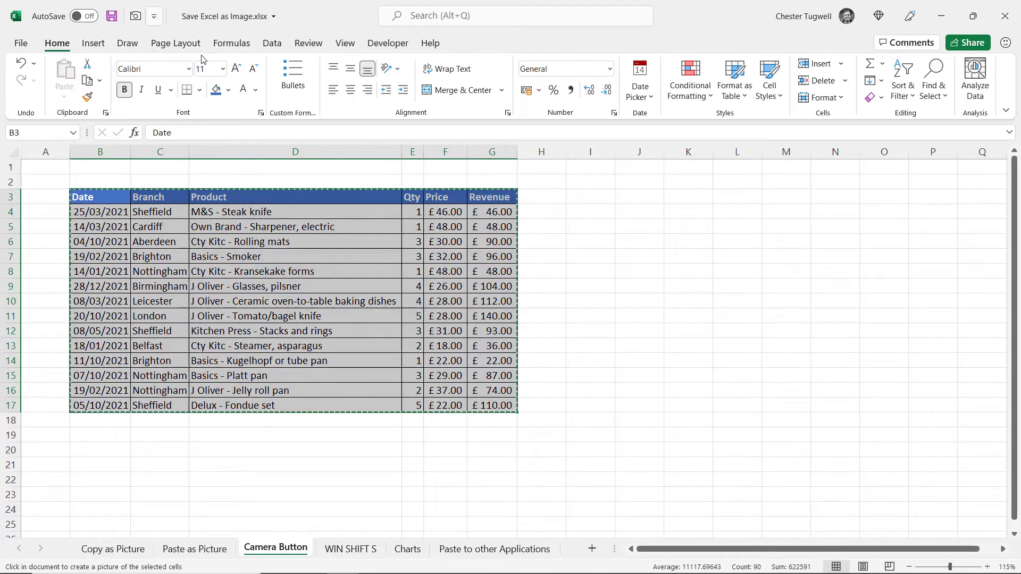
pyautogui.click(634, 194)
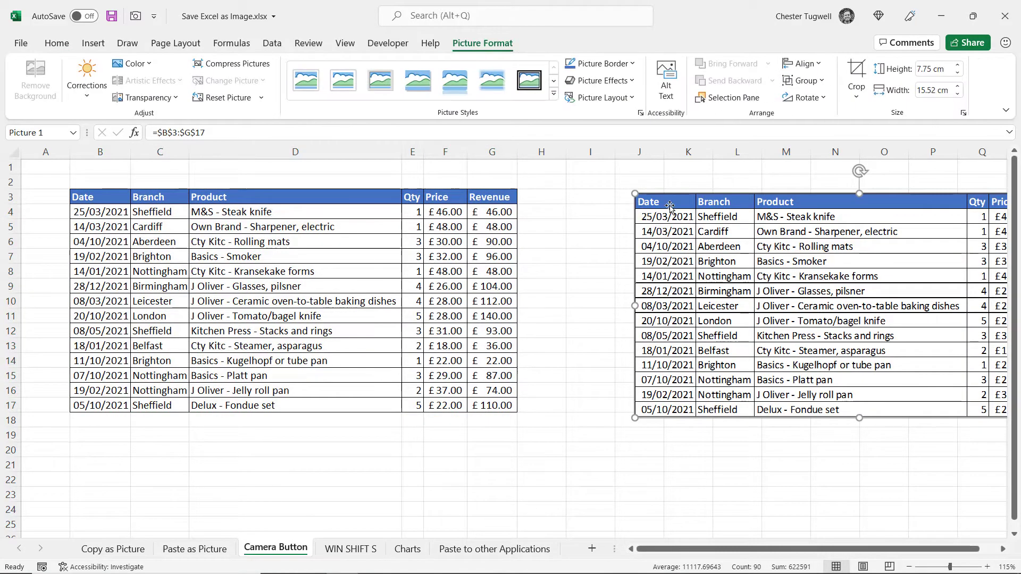
pyautogui.moveTo(664, 204); pyautogui.dragTo(593, 201)
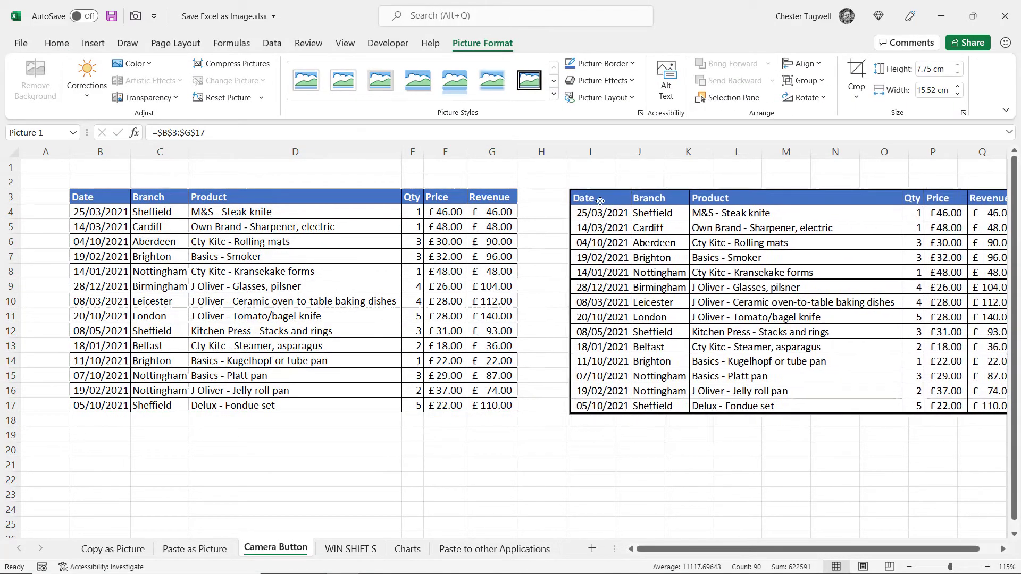
# Start Save as Picture with PNG type, cancel it, and nudge the picture further left
pyautogui.rightClick(631, 218)
pyautogui.click(693, 437)
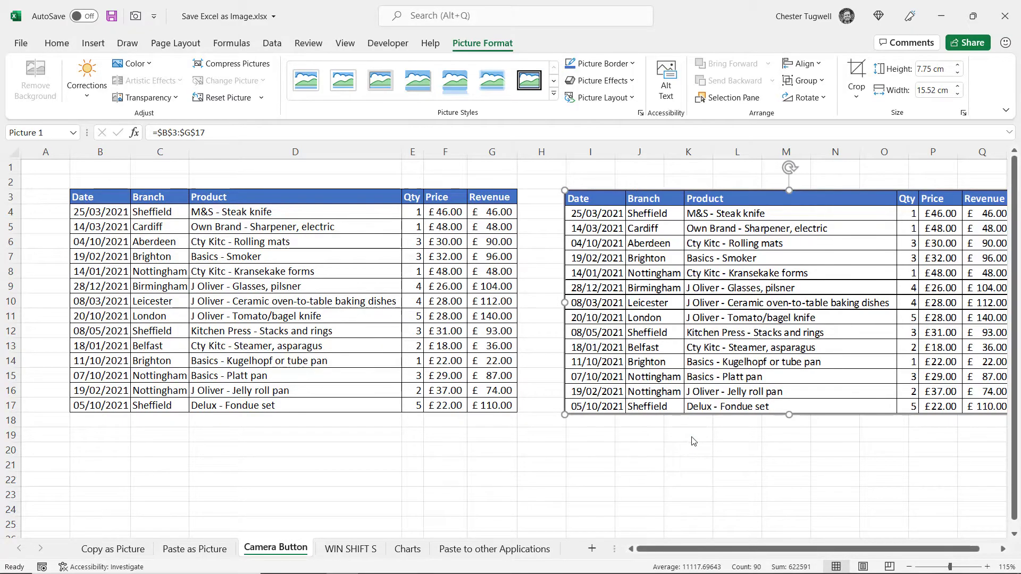
pyautogui.click(106, 237)
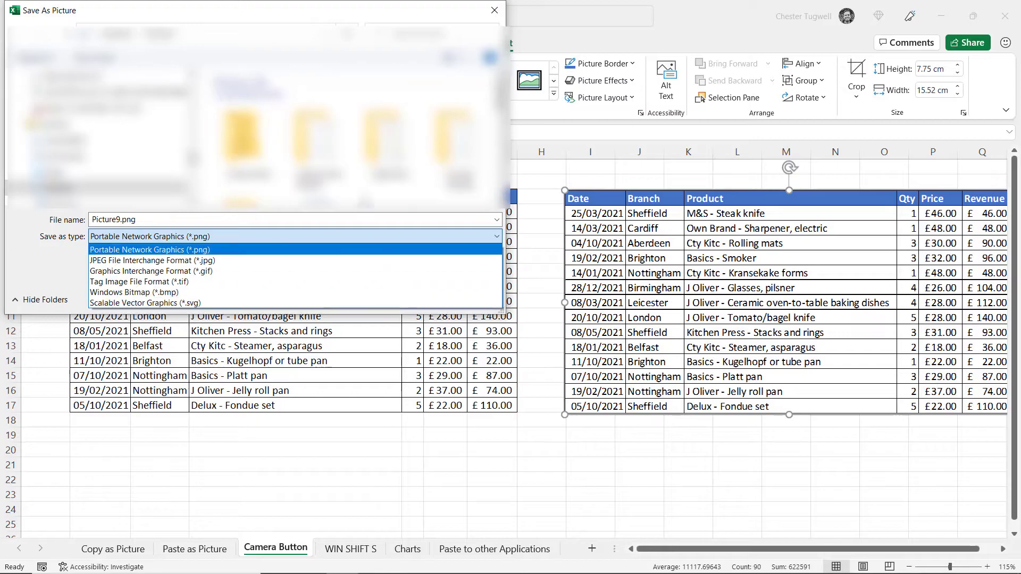
pyautogui.click(367, 201)
pyautogui.click(466, 298)
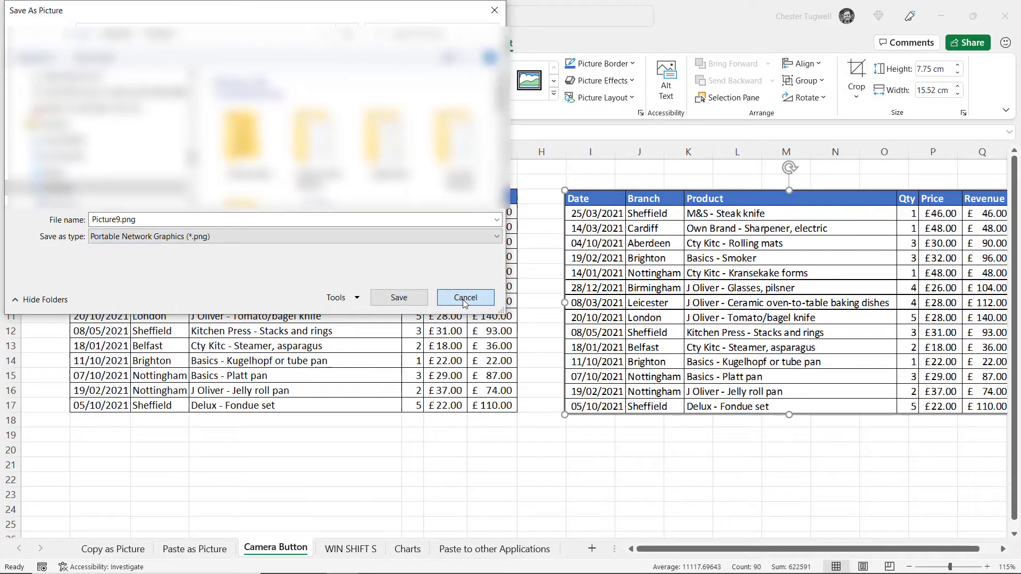
pyautogui.moveTo(617, 204); pyautogui.dragTo(593, 202)
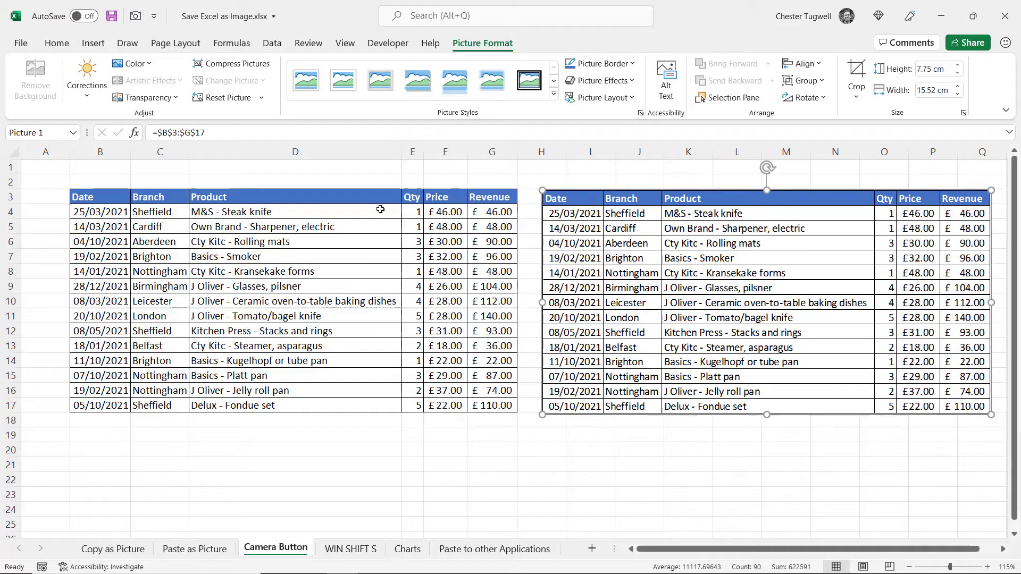
# Draw a blue oval shape over the original table, then select B3:G17 again
pyautogui.click(92, 43)
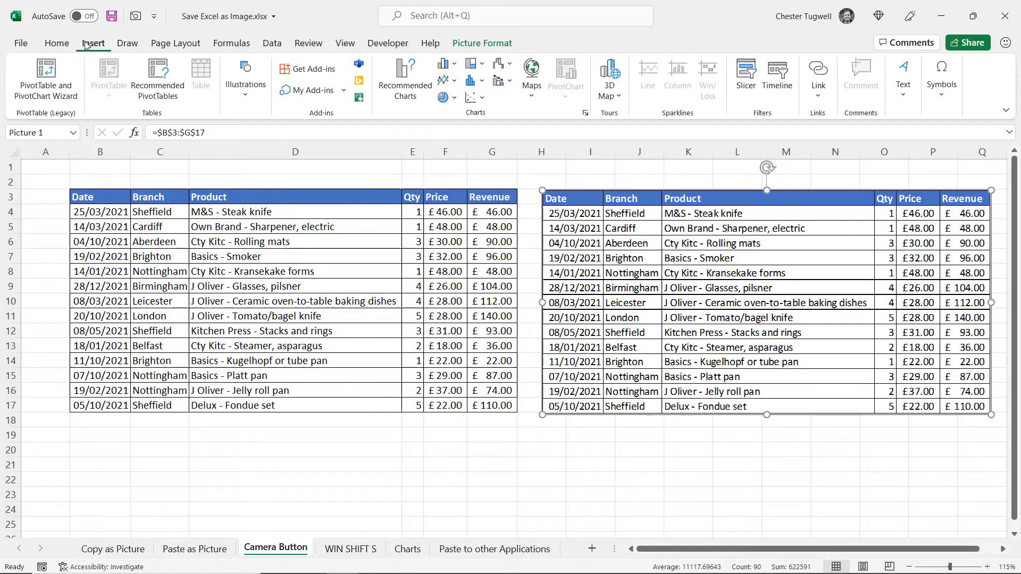
pyautogui.click(248, 88)
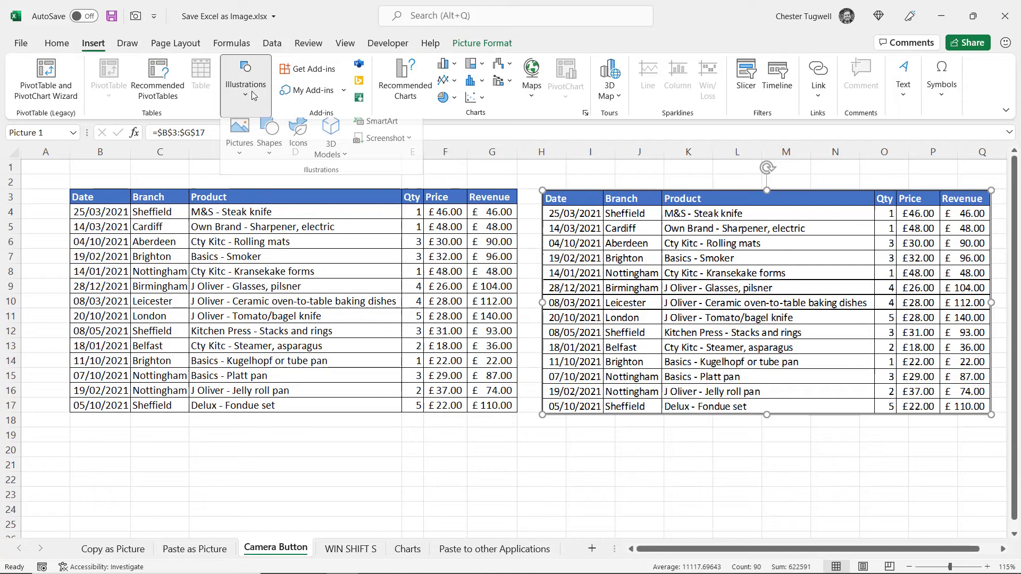
pyautogui.click(272, 151)
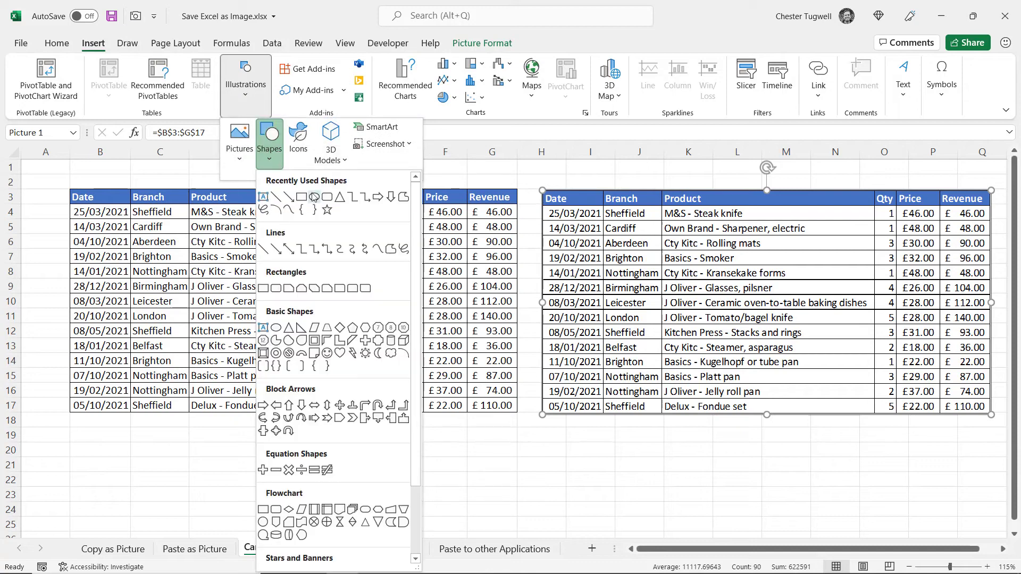
pyautogui.click(314, 196)
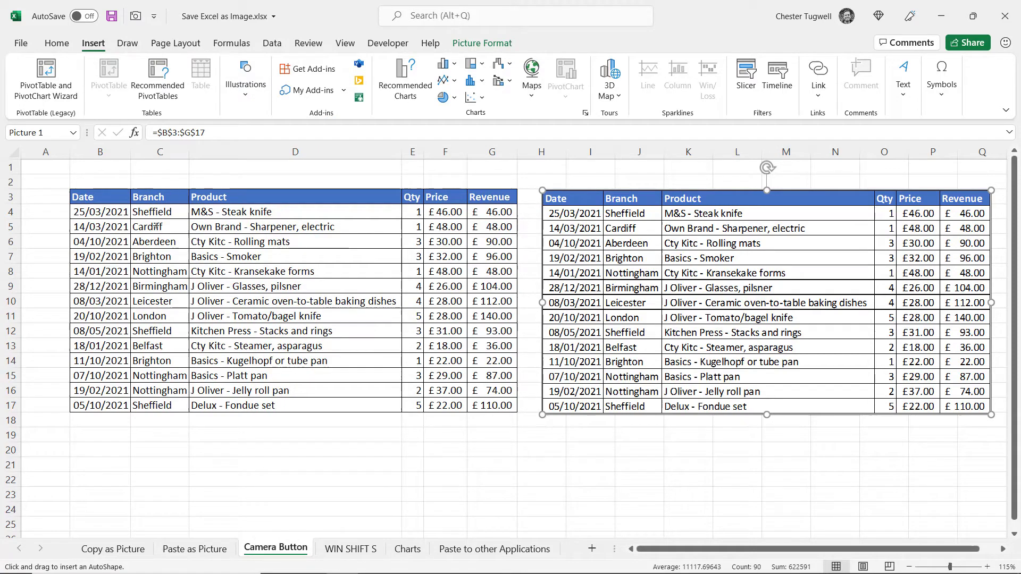
pyautogui.moveTo(157, 227); pyautogui.dragTo(405, 331)
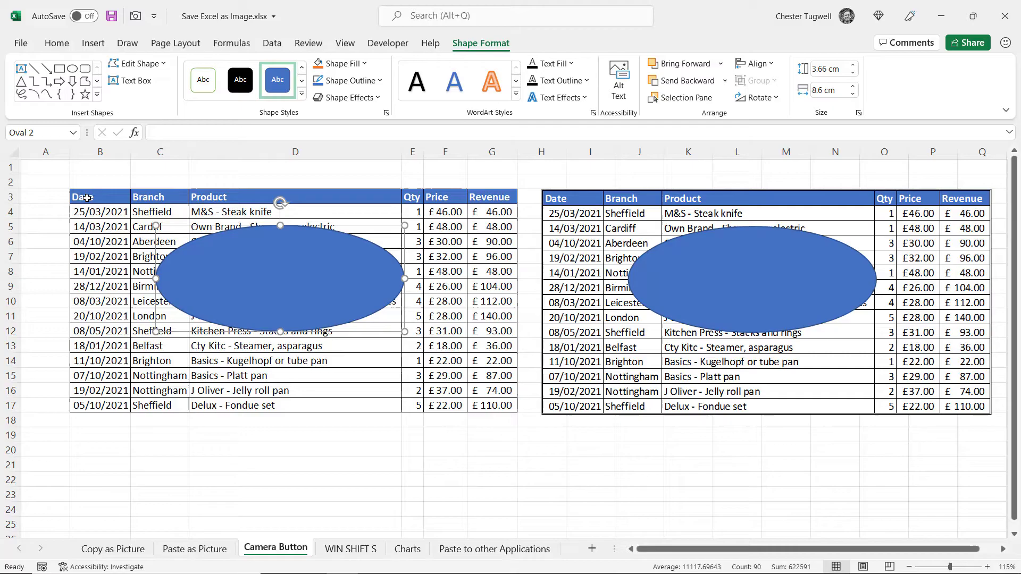
pyautogui.moveTo(88, 197); pyautogui.dragTo(473, 405)
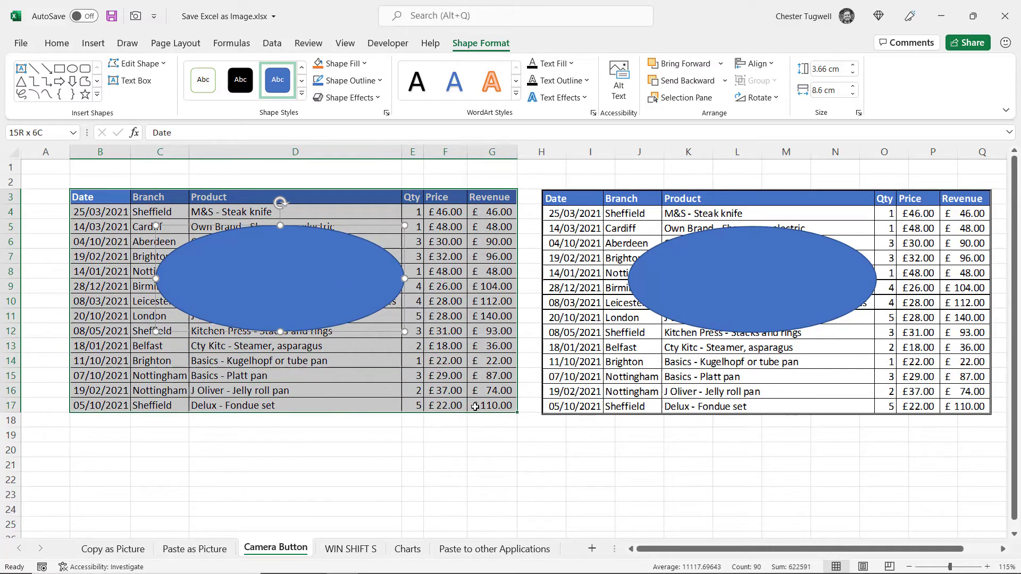
# Copy the table and Paste Special it as a Linked Picture at B20
pyautogui.hotkey('ctrl', 'c')
pyautogui.click(106, 452)
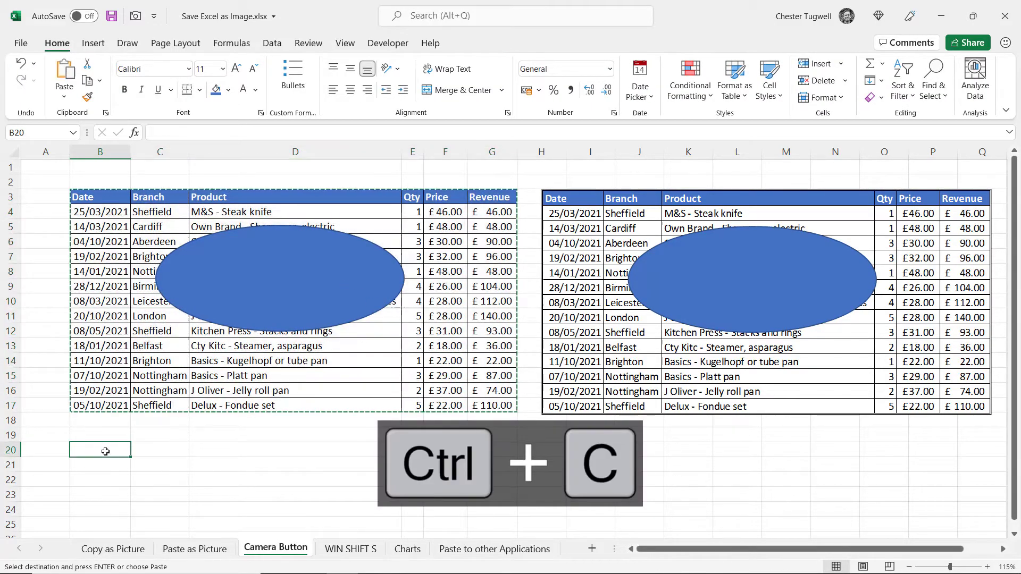
pyautogui.rightClick(105, 451)
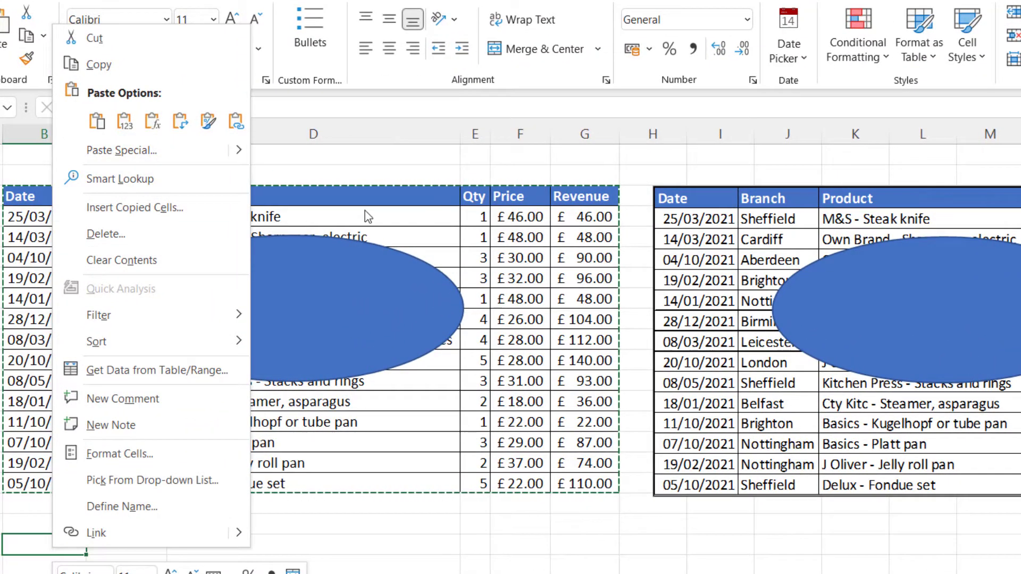
pyautogui.moveTo(122, 150)
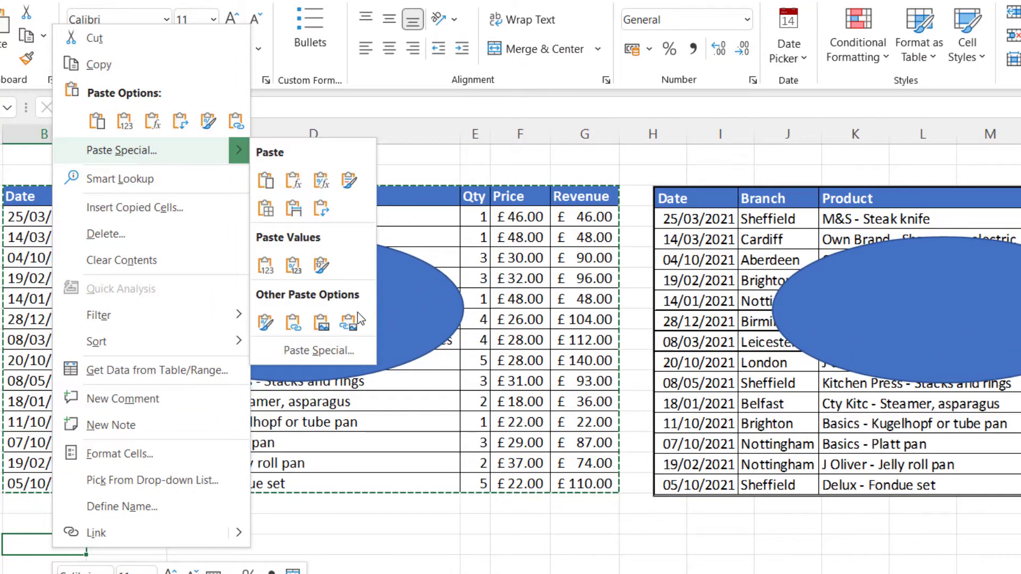
pyautogui.click(349, 322)
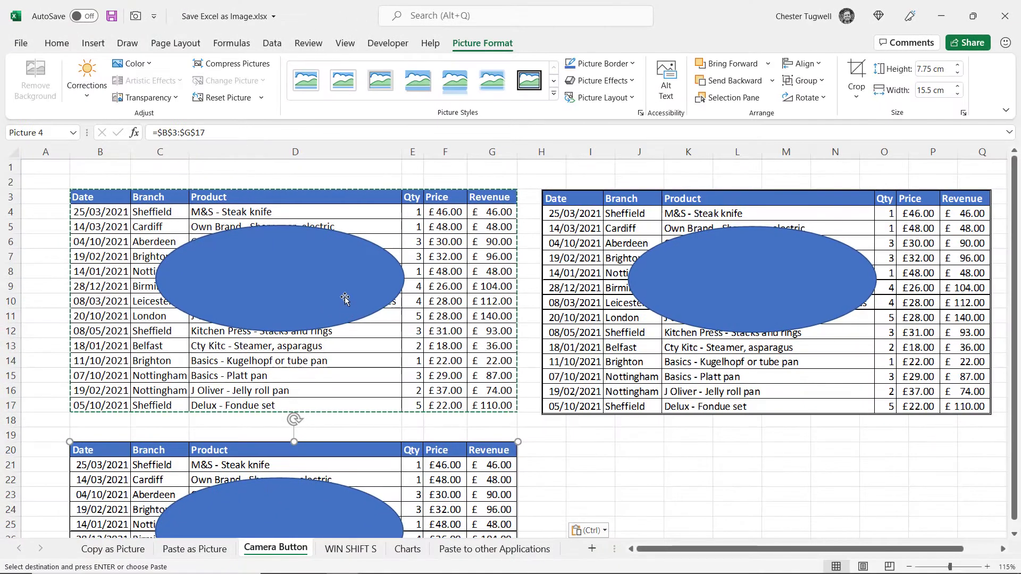
# Zoom out and move the oval across the table so all linked copies update
pyautogui.moveTo(341, 294); pyautogui.dragTo(297, 316)
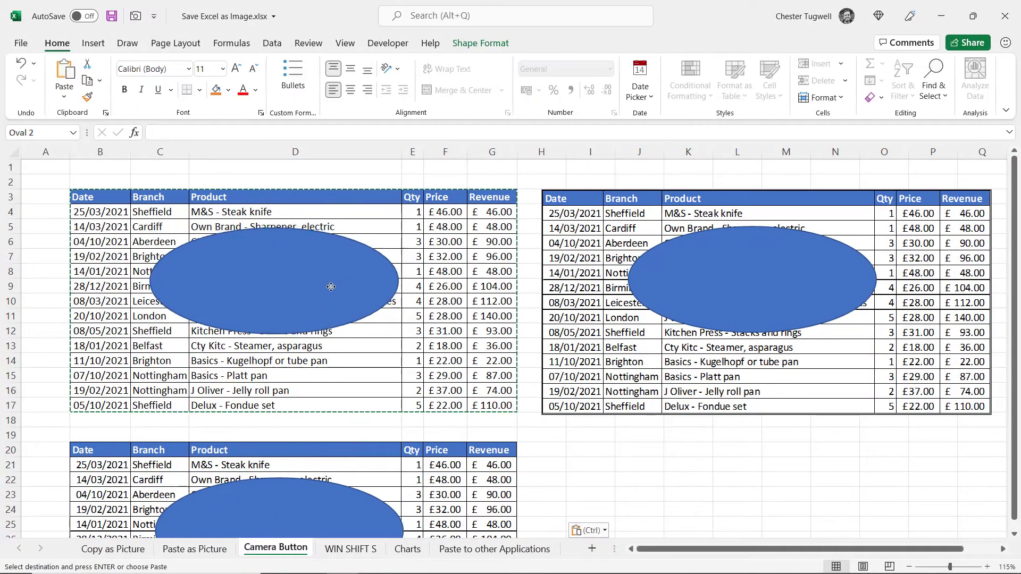
pyautogui.click(911, 567)
pyautogui.click(911, 566)
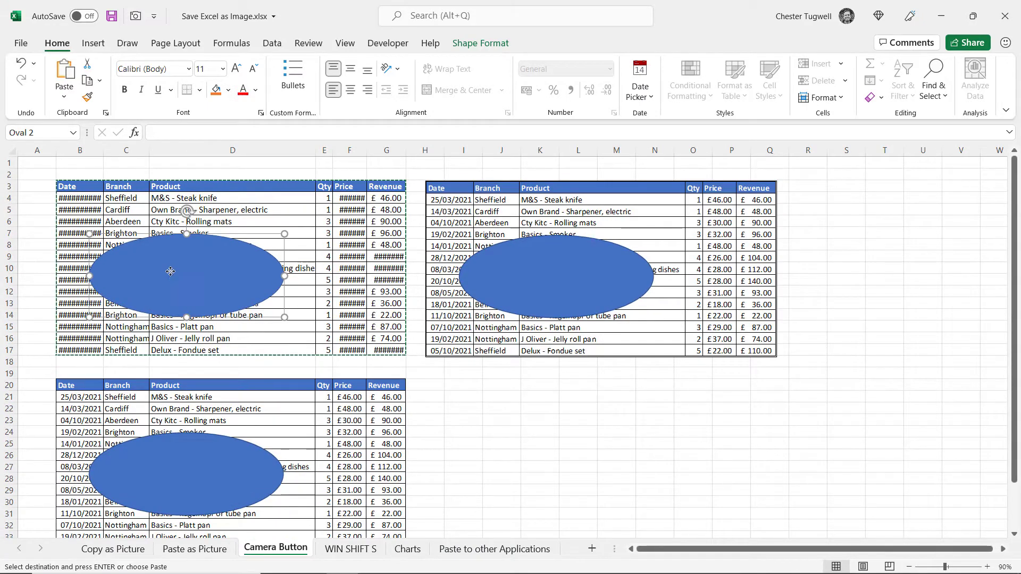
pyautogui.moveTo(171, 270)
pyautogui.mouseDown()
pyautogui.moveTo(258, 241)
pyautogui.moveTo(164, 263)
pyautogui.mouseUp()
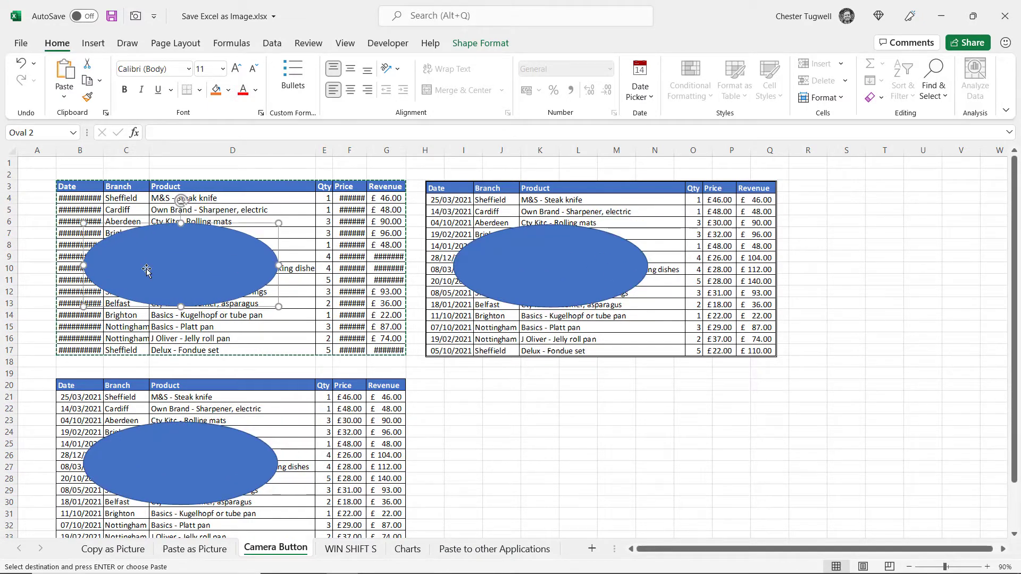
pyautogui.moveTo(202, 267); pyautogui.dragTo(310, 262)
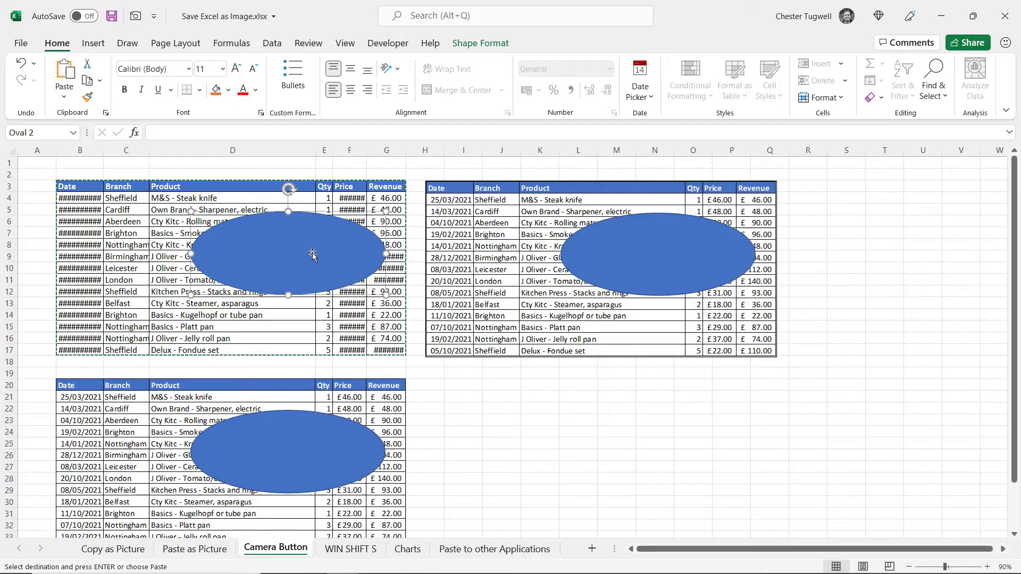
# On the WIN SHIFT S sheet, capture a rectangular Win+Shift+S snip around the sales table
pyautogui.click(339, 551)
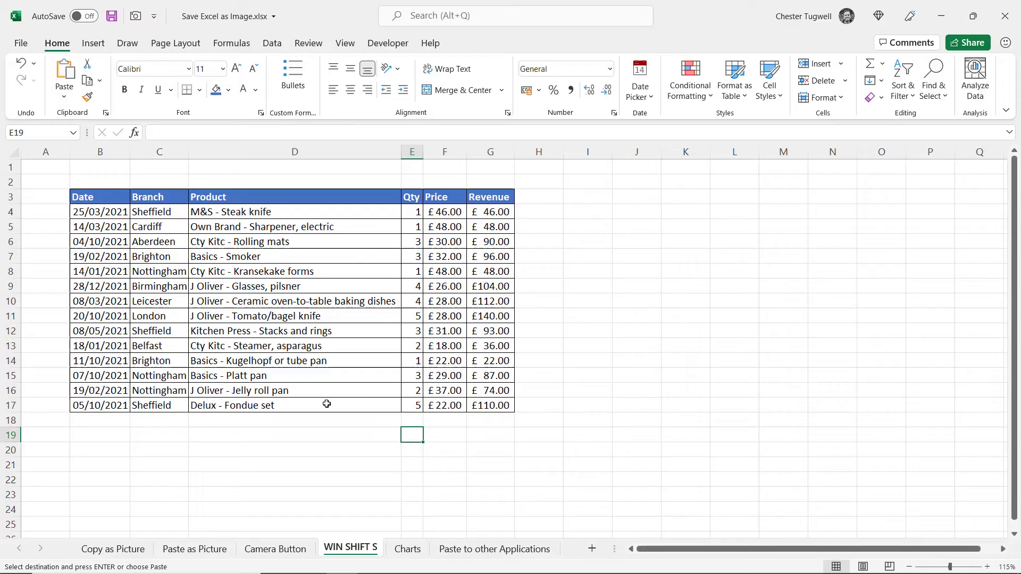
pyautogui.press('shift+super+s')
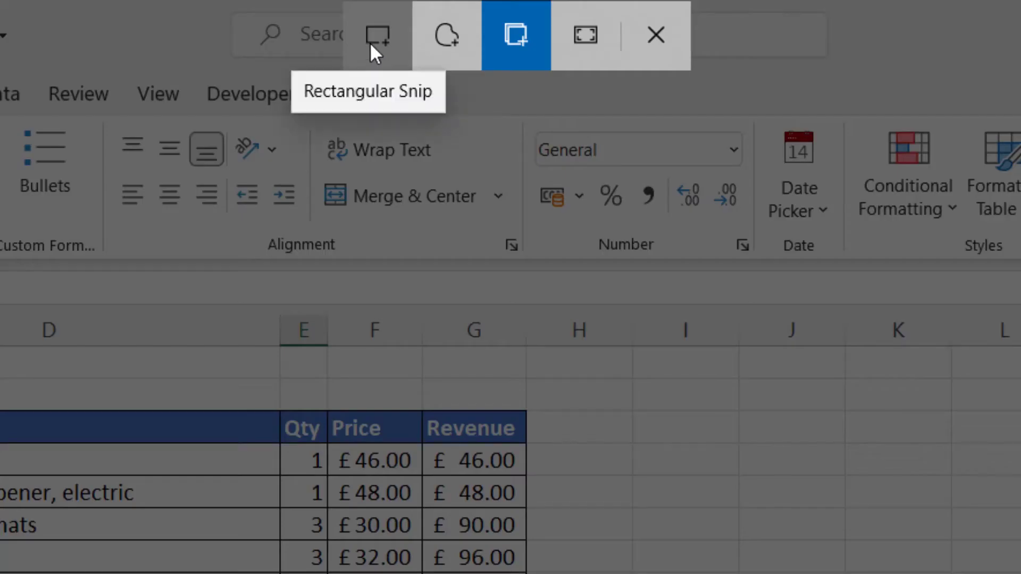
pyautogui.click(370, 43)
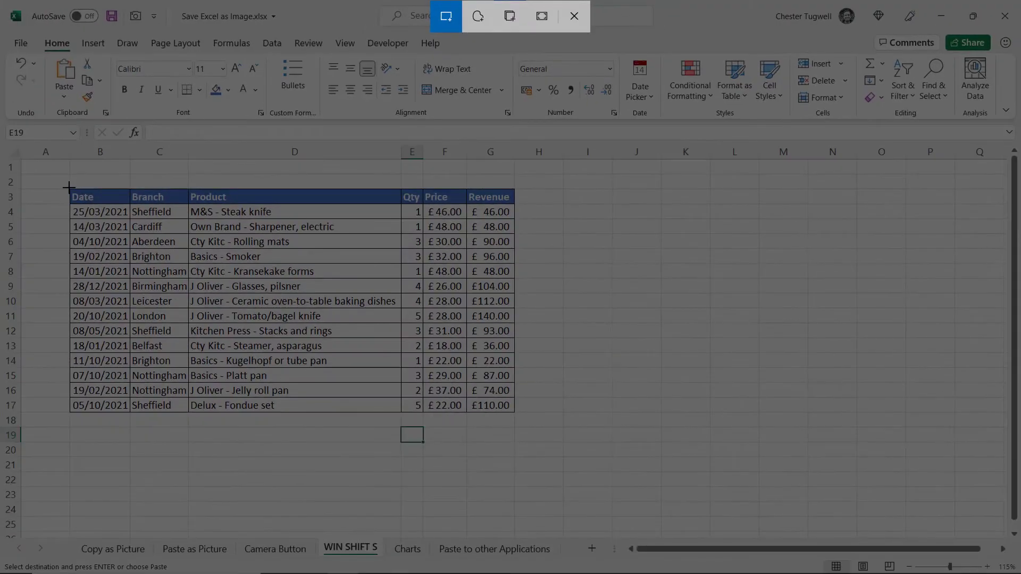
pyautogui.moveTo(68, 188); pyautogui.dragTo(514, 413)
pyautogui.click(630, 211)
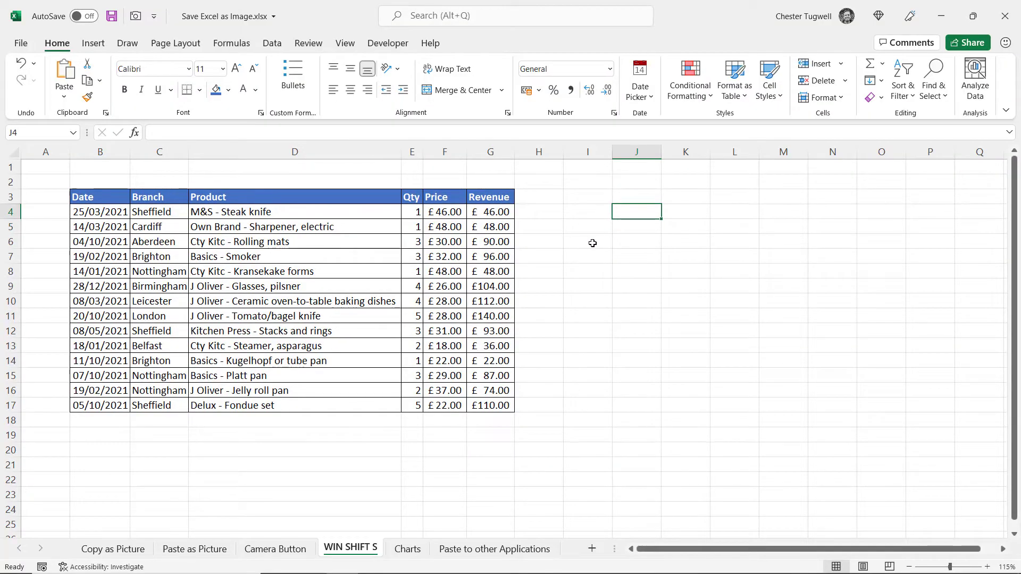
pyautogui.hotkey('ctrl', 'v')
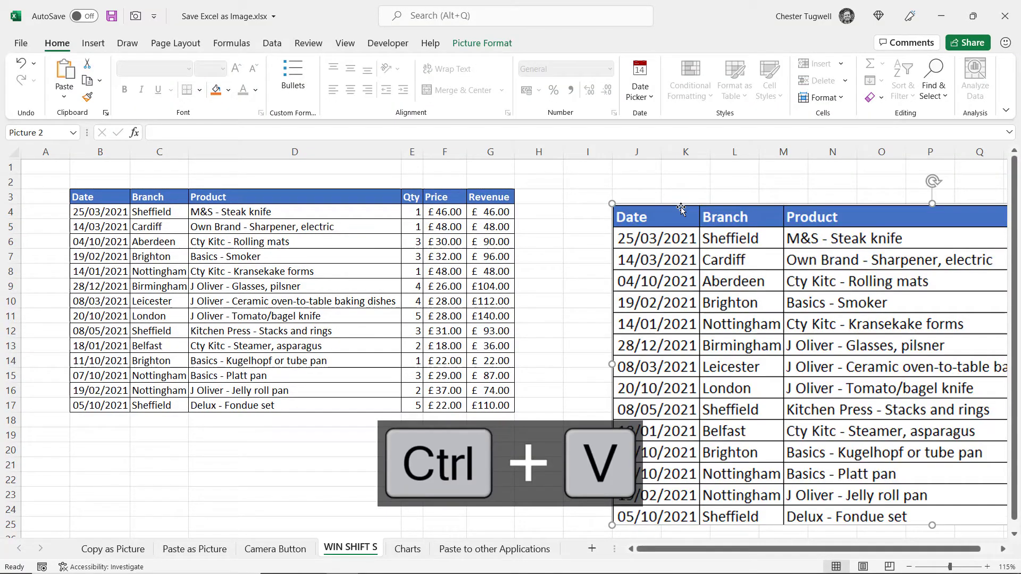
pyautogui.moveTo(683, 210); pyautogui.dragTo(481, 199)
pyautogui.rightClick(489, 201)
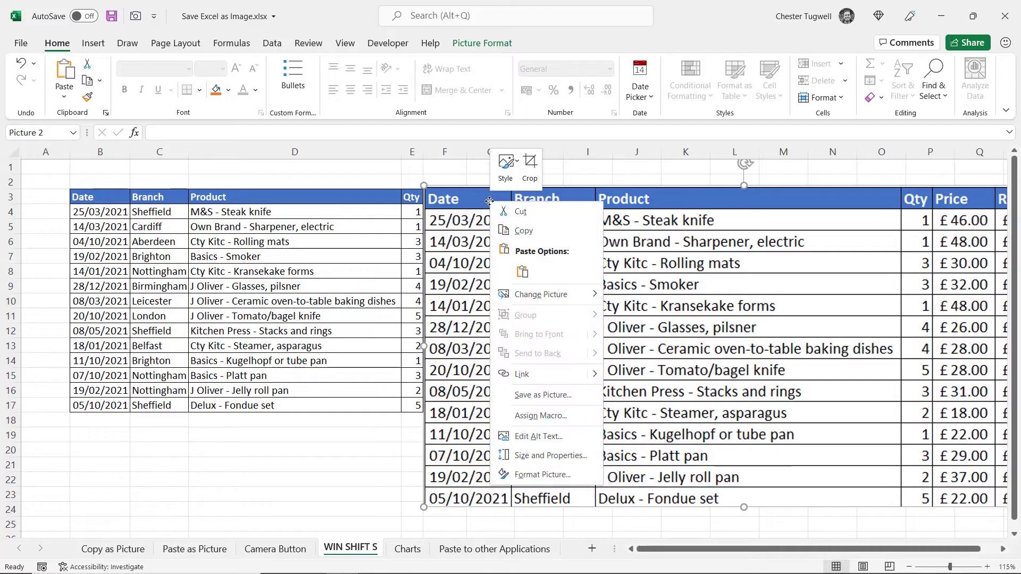
pyautogui.click(542, 394)
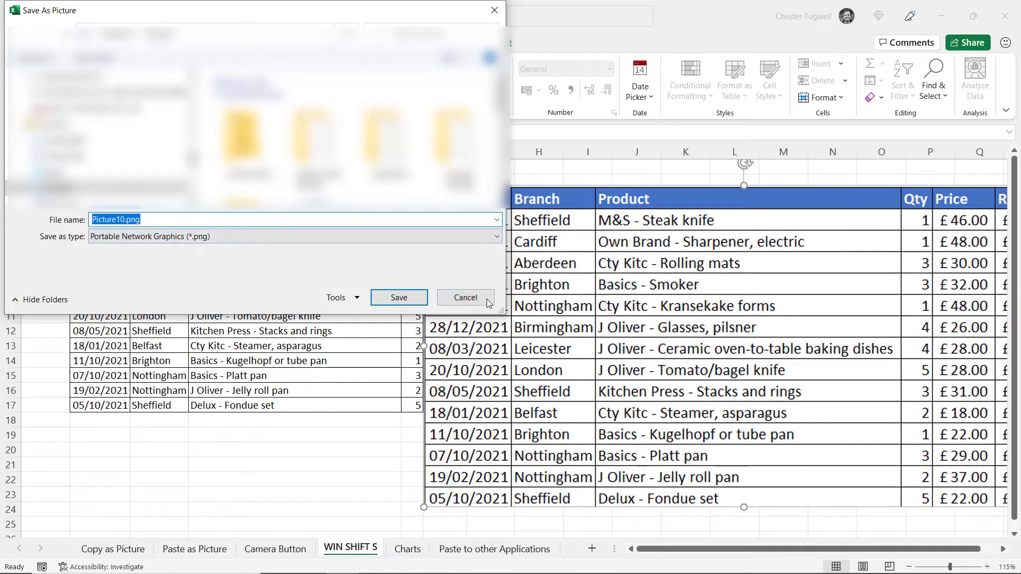
pyautogui.click(478, 300)
pyautogui.press('Delete')
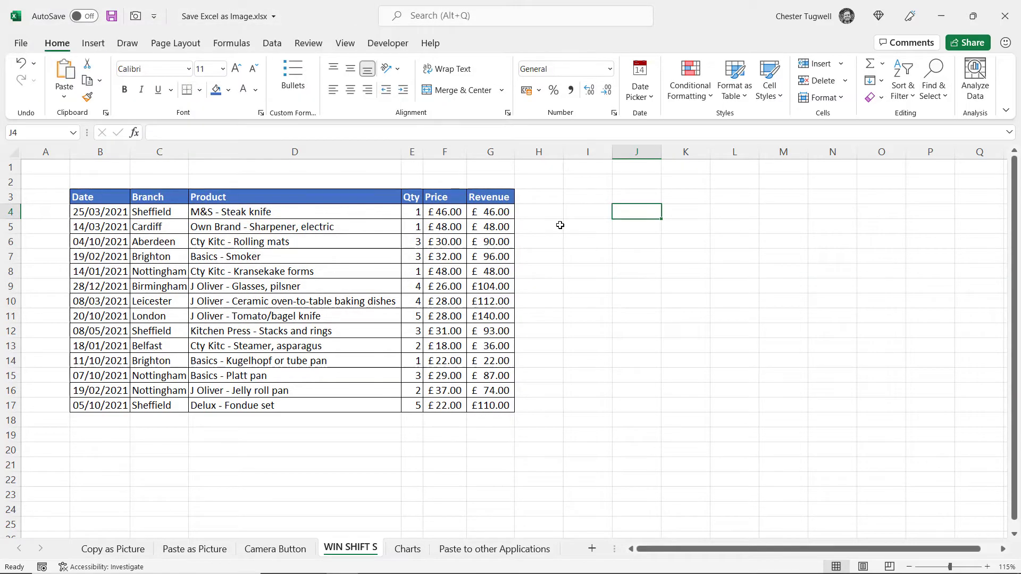
# Capture a Window Snip of the Excel window and paste it onto the WIN SHIFT S sheet
pyautogui.press('shift+super+s')
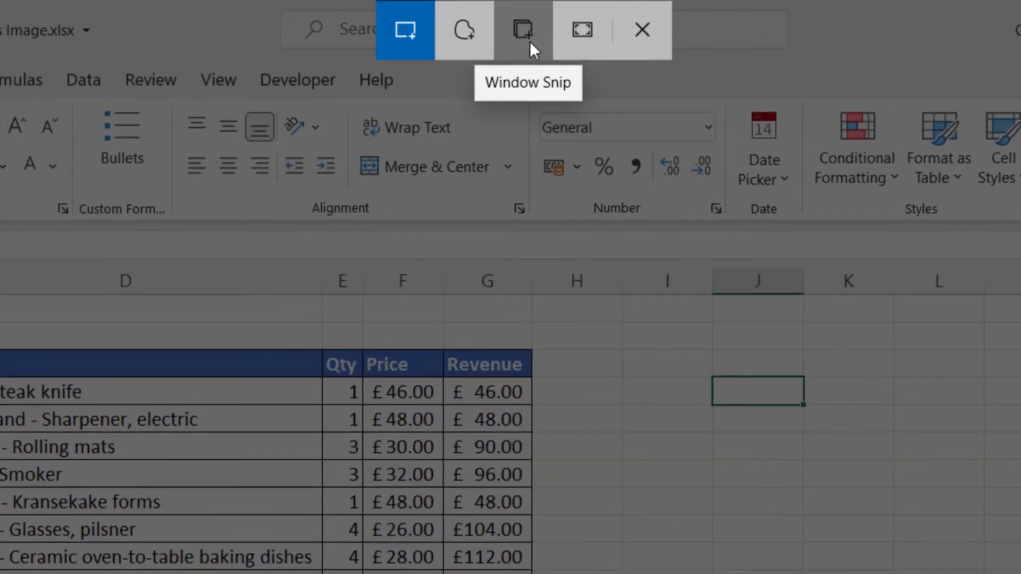
pyautogui.click(530, 40)
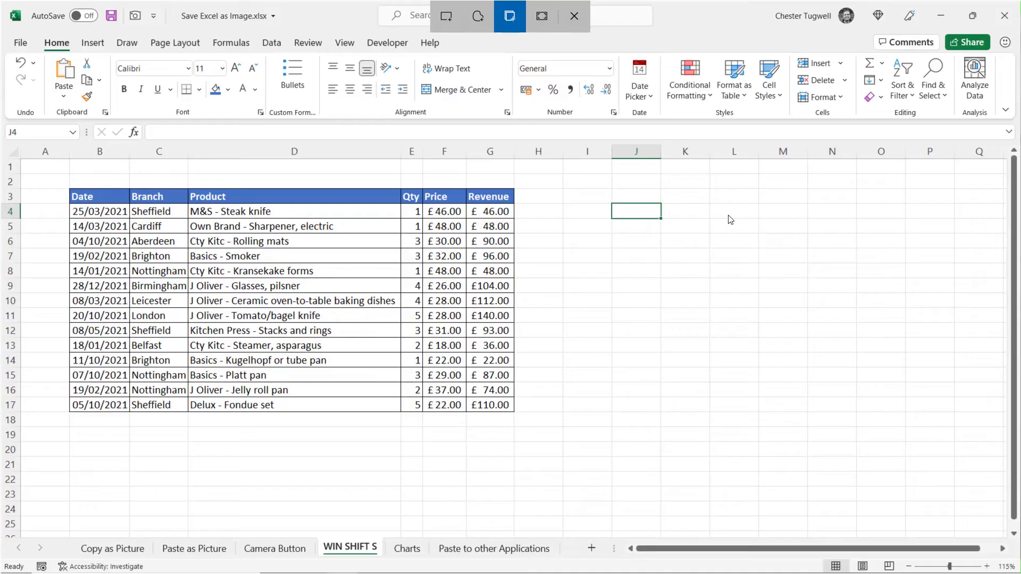
pyautogui.click(729, 217)
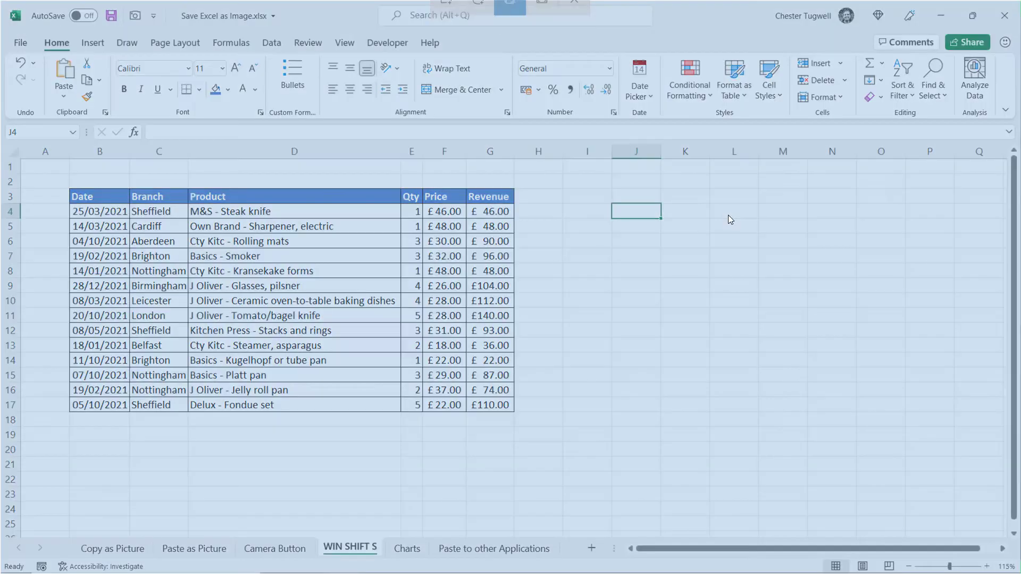
pyautogui.hotkey('ctrl', 'v')
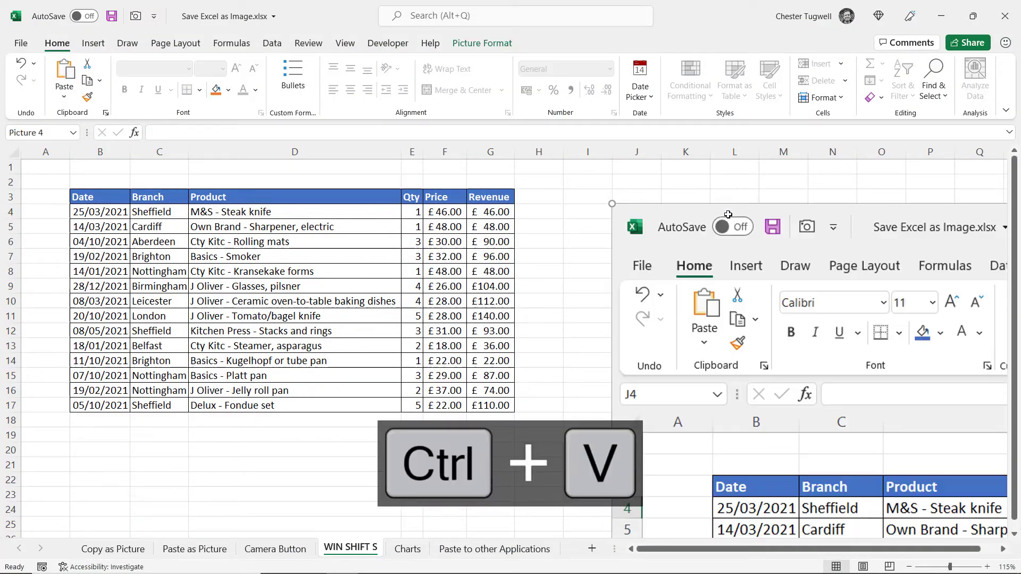
# Resize the pasted snip to 10 cm tall and drag it to the sheet centre over the table
pyautogui.click(482, 47)
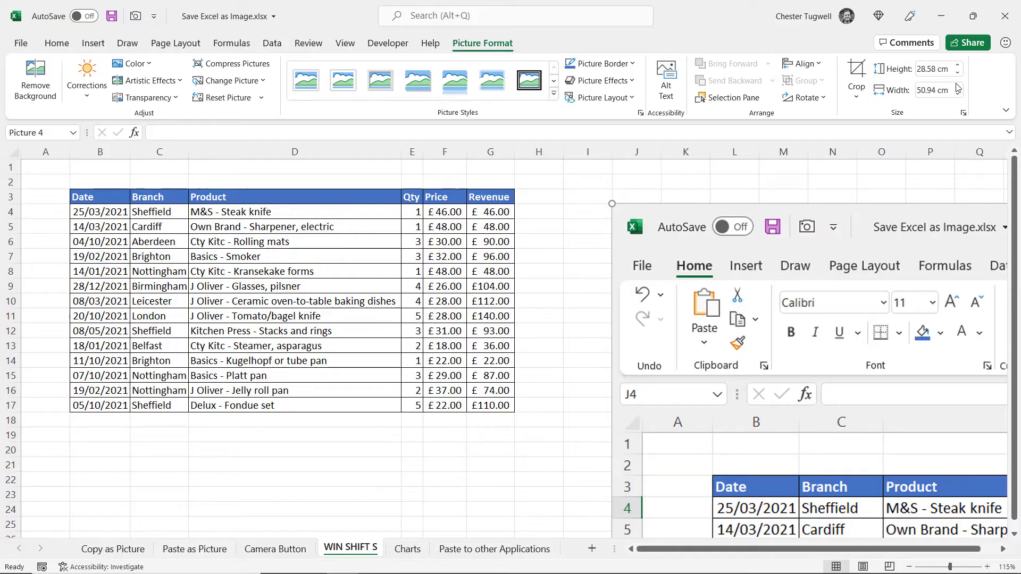
pyautogui.click(941, 68)
pyautogui.write('10')
pyautogui.press('Return')
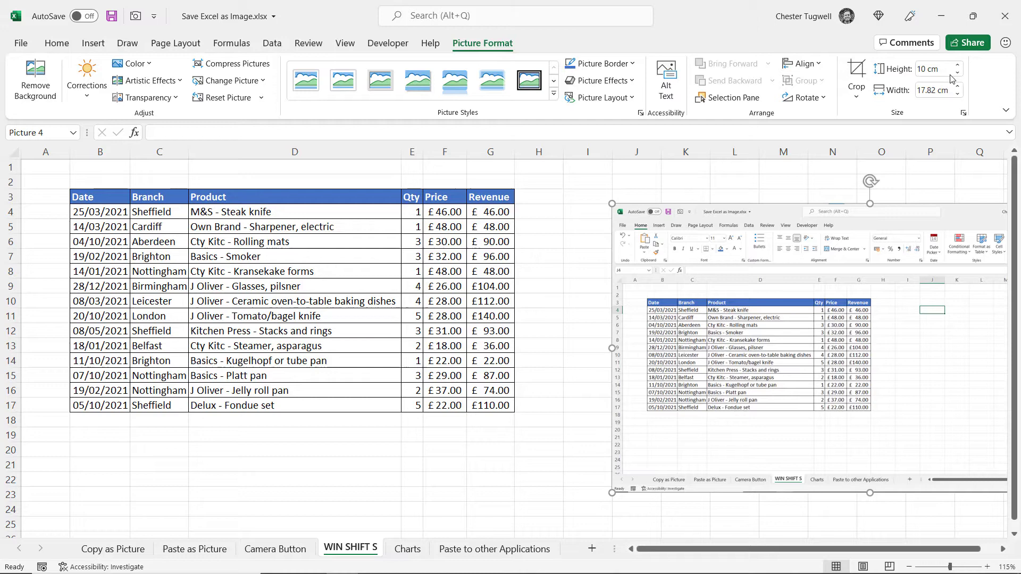
pyautogui.moveTo(975, 209); pyautogui.dragTo(628, 202)
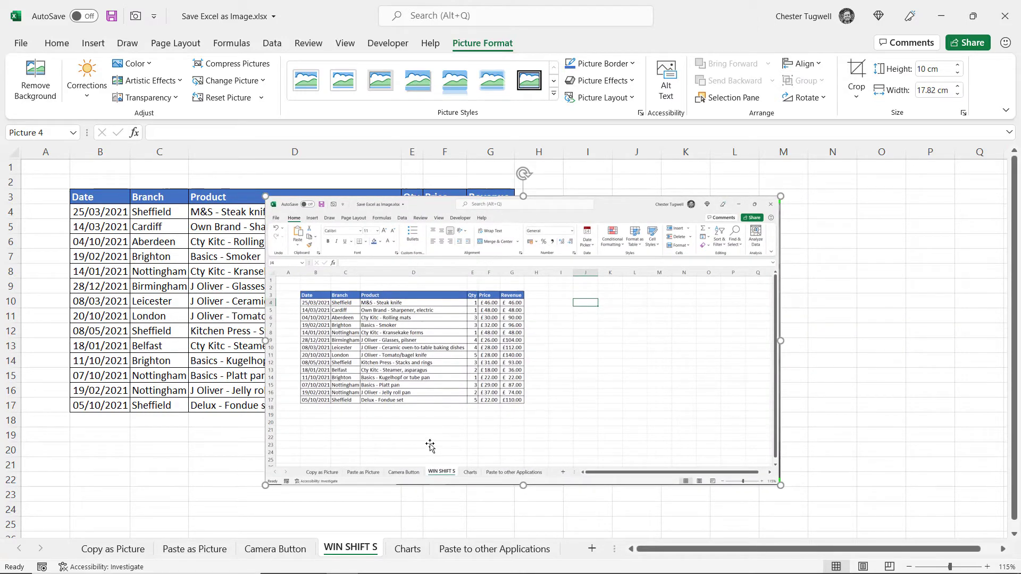
# On the Charts sheet, save the Sales by Region chart as a PNG via Save as Picture
pyautogui.click(408, 549)
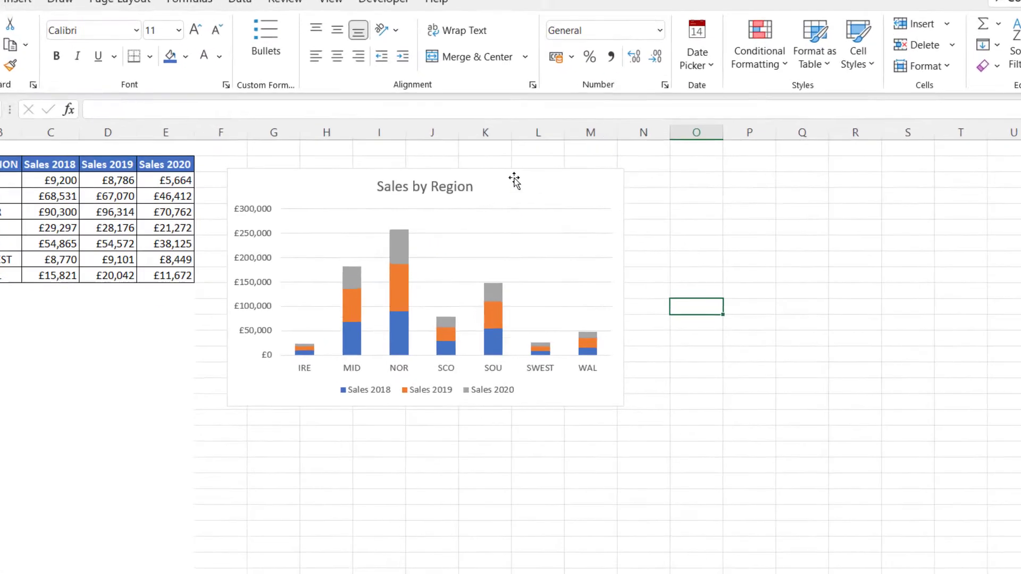
pyautogui.rightClick(586, 167)
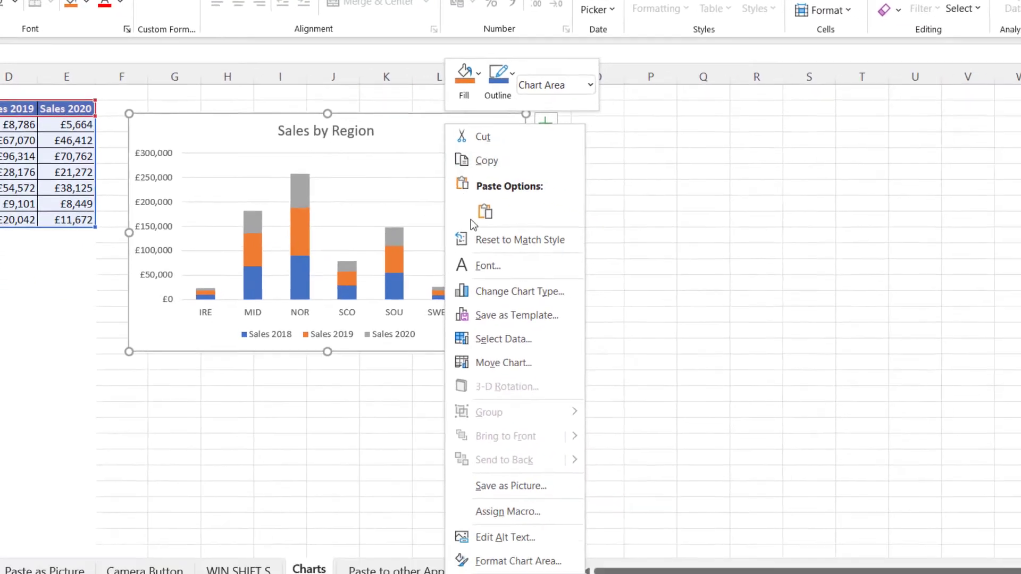
pyautogui.click(511, 472)
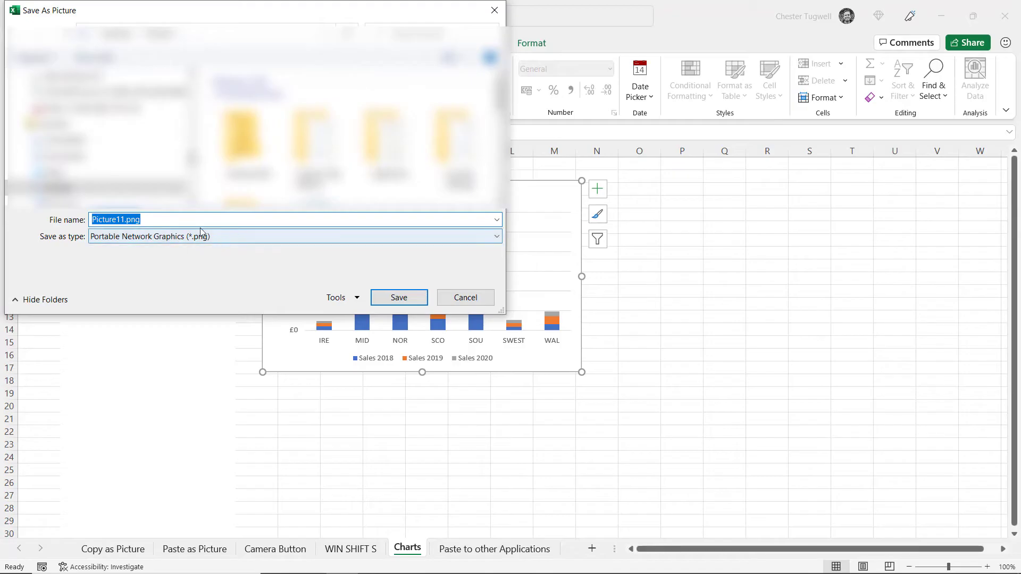
pyautogui.click(388, 301)
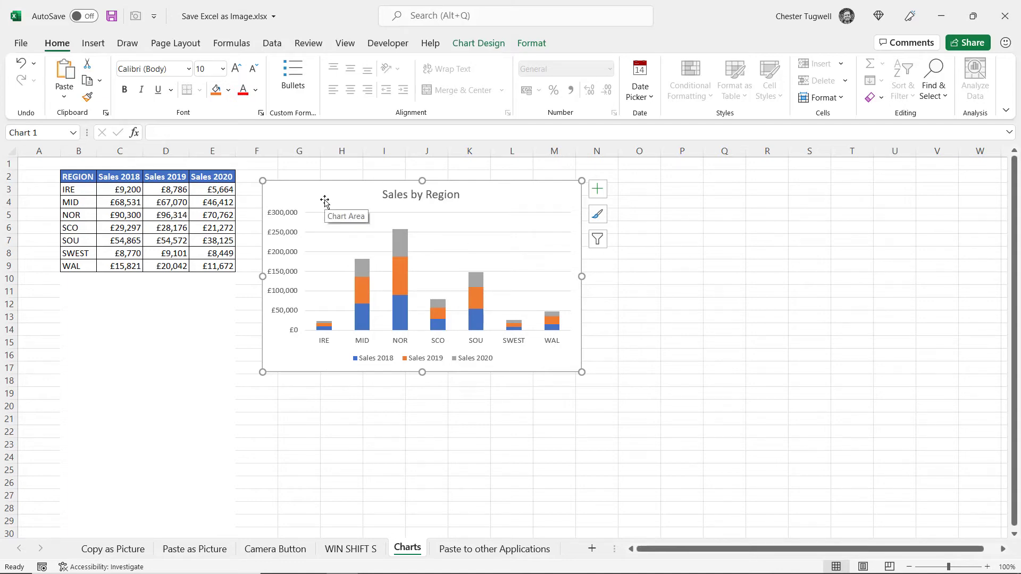
# Copy the chart and Paste Special it at P4 as Picture (PNG), nudged up and left
pyautogui.hotkey('ctrl', 'c')
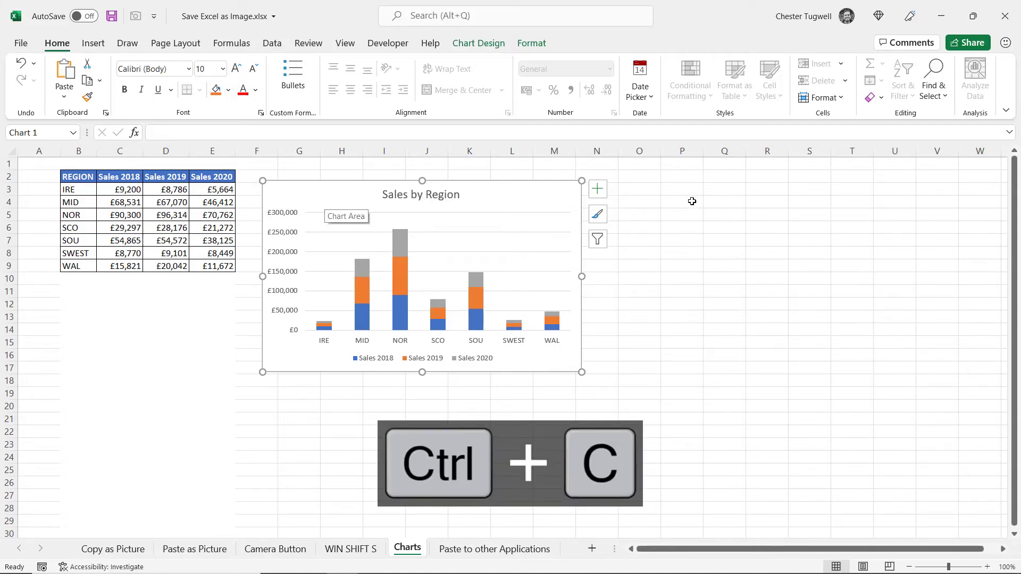
pyautogui.click(691, 202)
pyautogui.rightClick(691, 201)
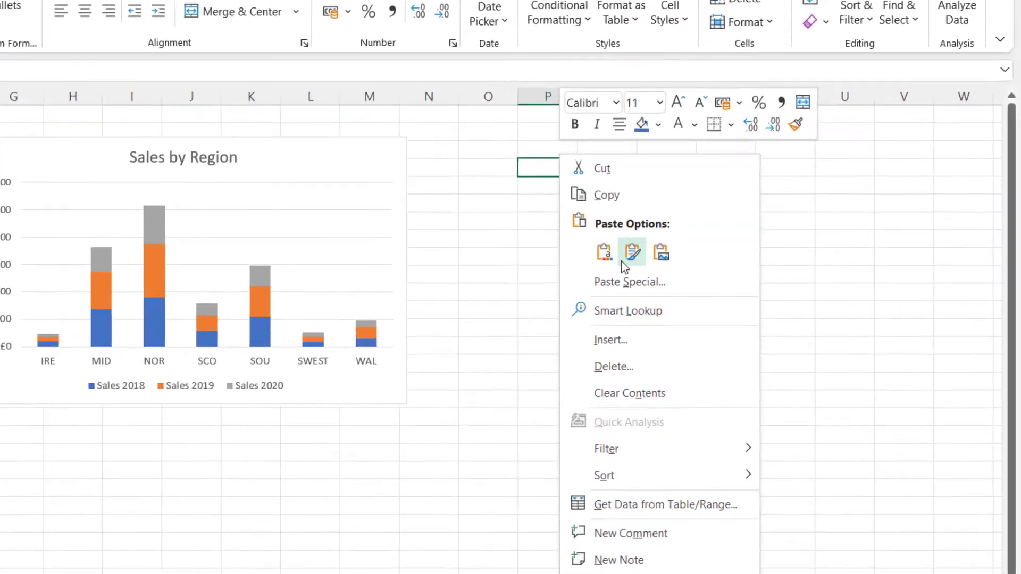
pyautogui.click(602, 283)
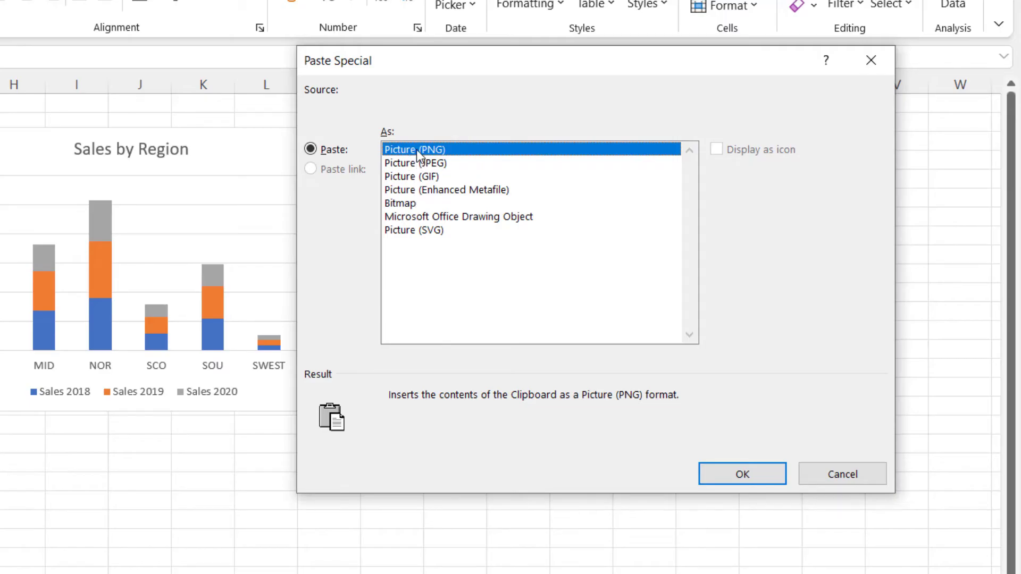
pyautogui.click(765, 471)
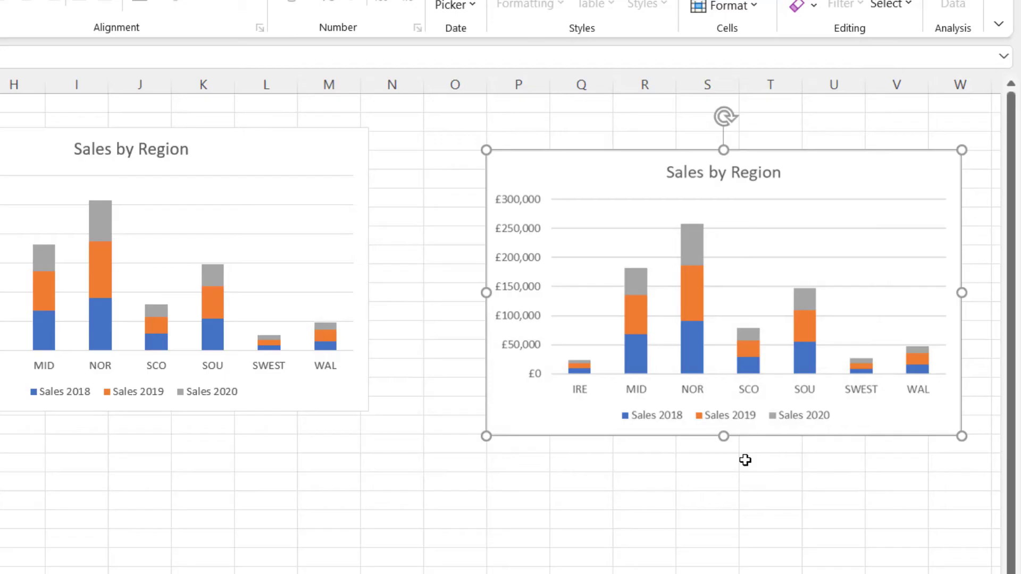
pyautogui.moveTo(610, 169); pyautogui.dragTo(534, 144)
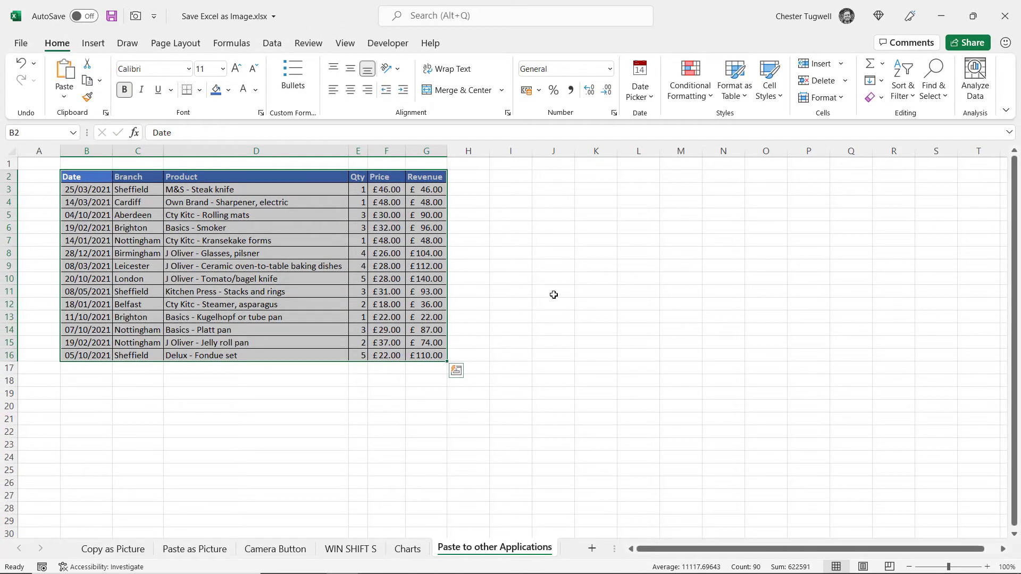
# Copy the sales table B2:G16 and switch over to the blank Word document
pyautogui.click(160, 230)
pyautogui.moveTo(76, 181); pyautogui.dragTo(422, 351)
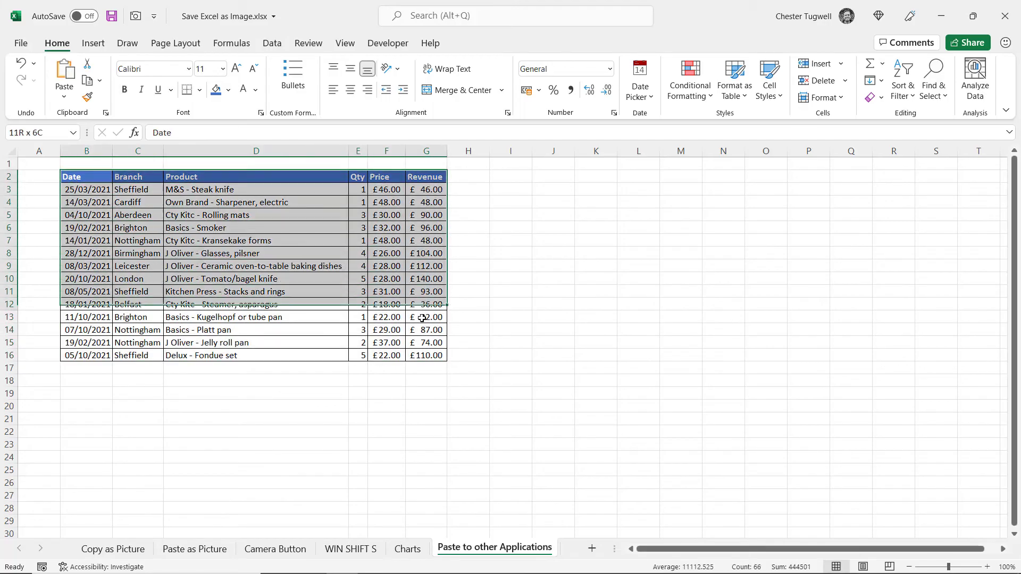
pyautogui.hotkey('ctrl', 'c')
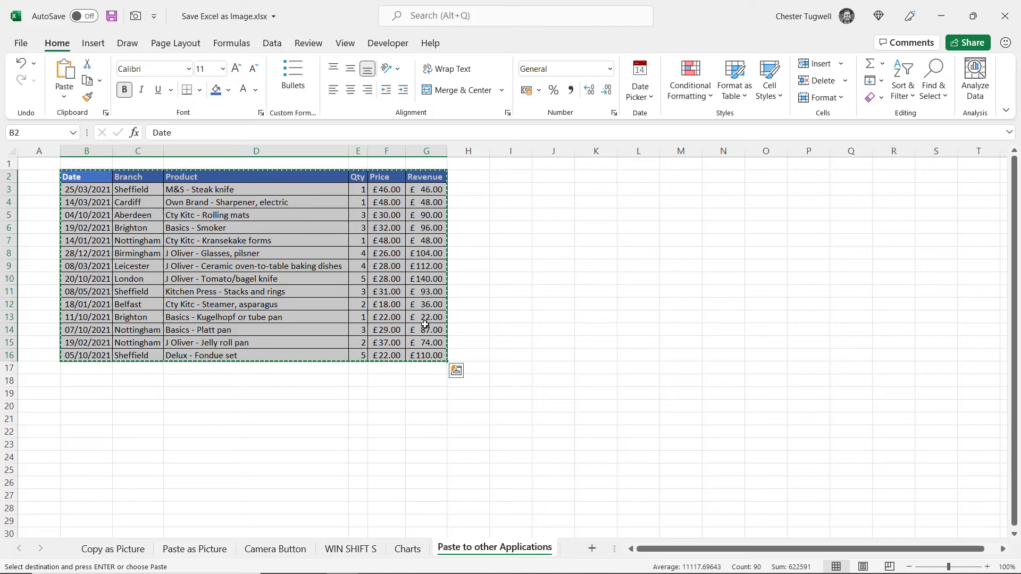
pyautogui.hotkey('alt', 'Tab')
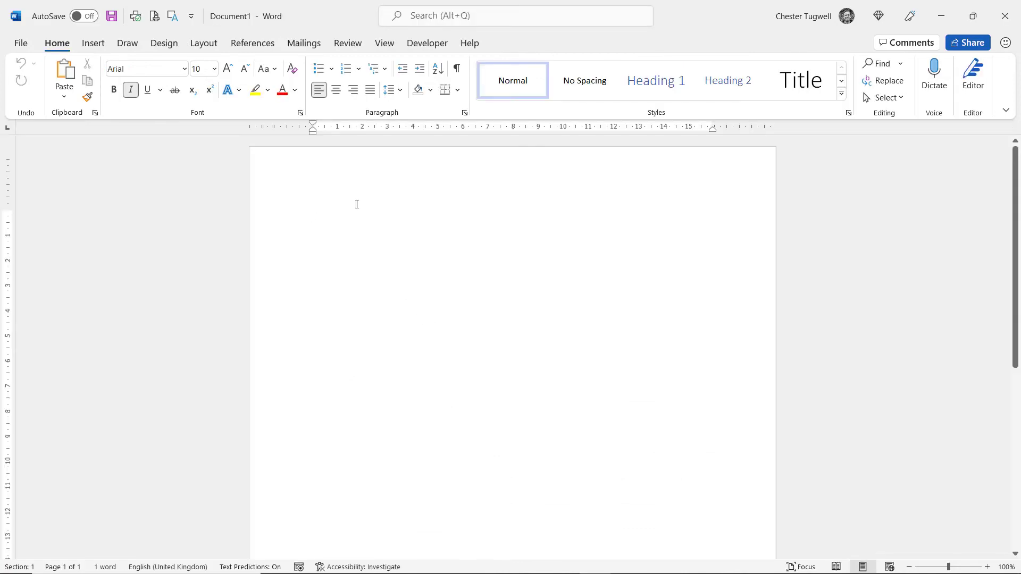
# Paste the copied sales table into the Word page as a Picture
pyautogui.rightClick(357, 204)
pyautogui.click(335, 253)
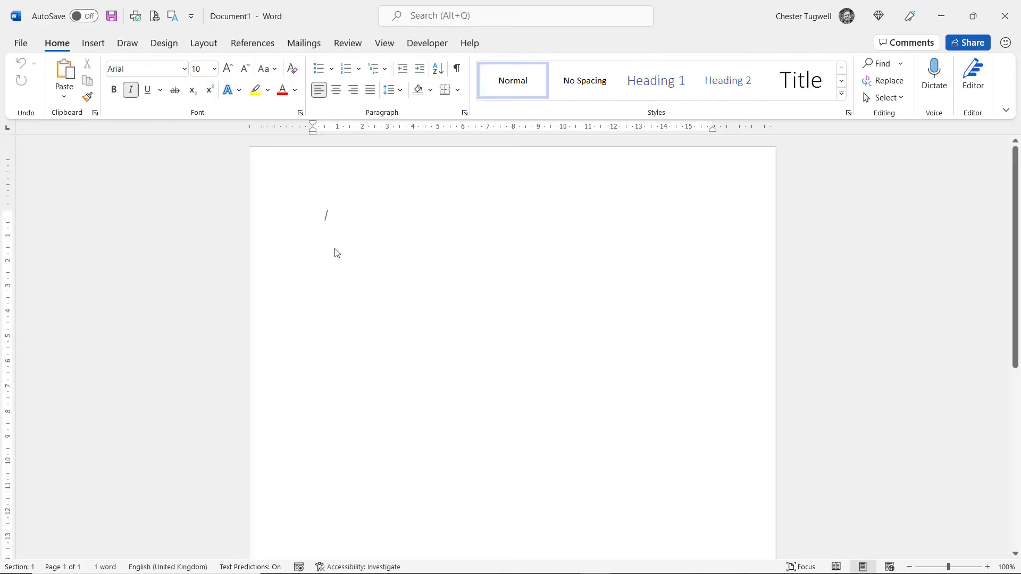
pyautogui.rightClick(335, 219)
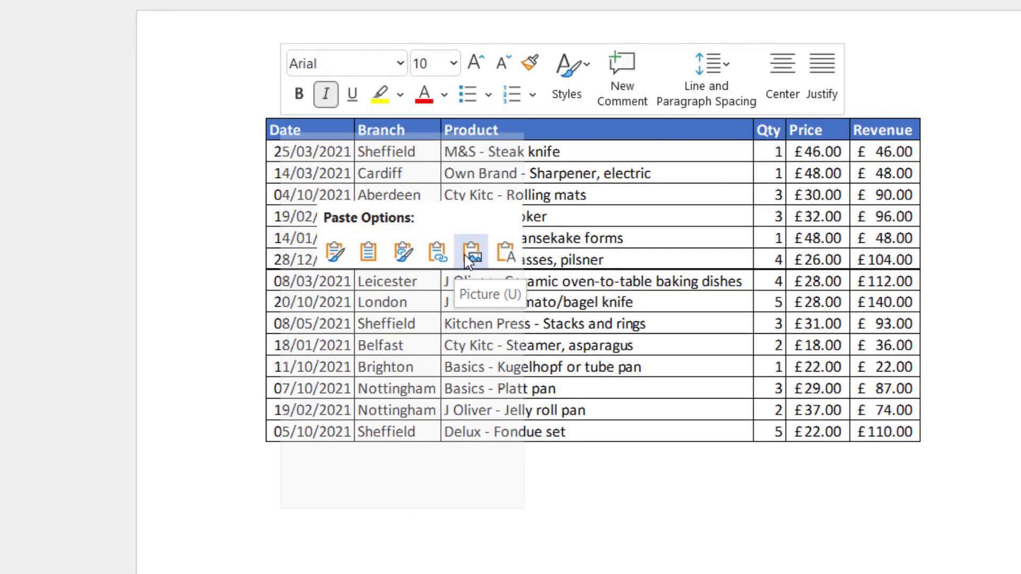
pyautogui.click(468, 257)
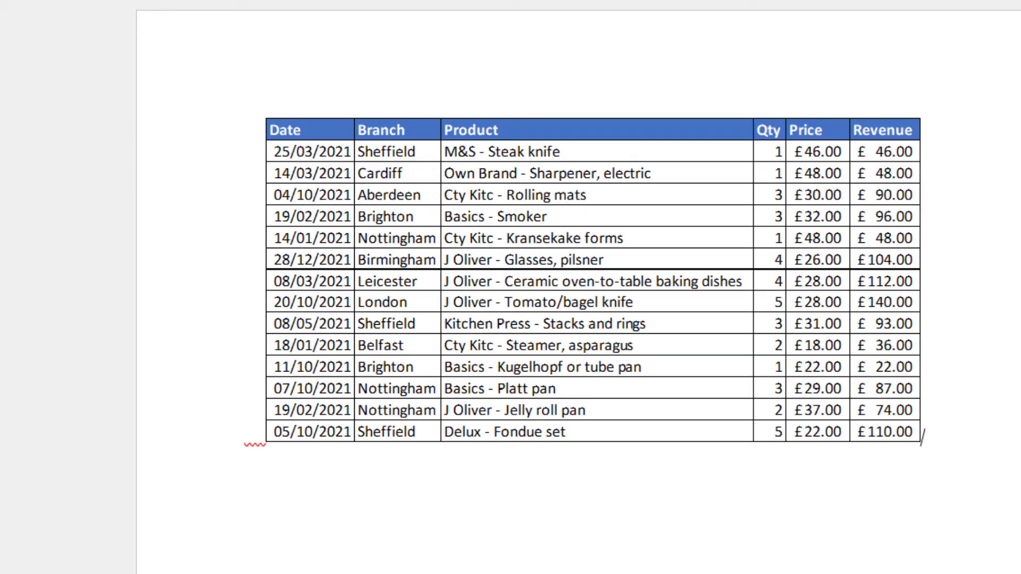
# Copy the Sales by Region chart in Excel and return to Word
pyautogui.hotkey('alt', 'Tab')
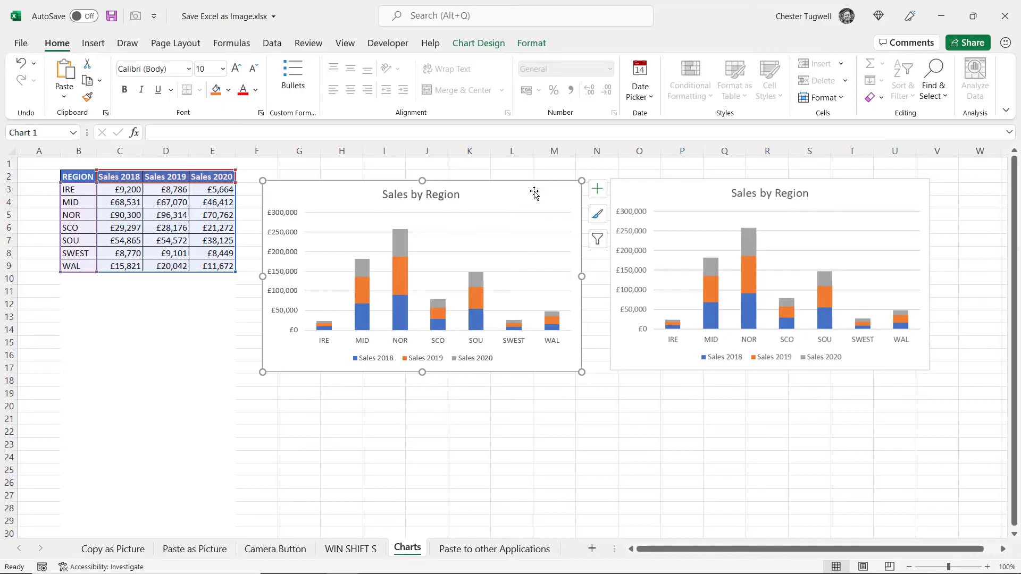
pyautogui.hotkey('ctrl', 'c')
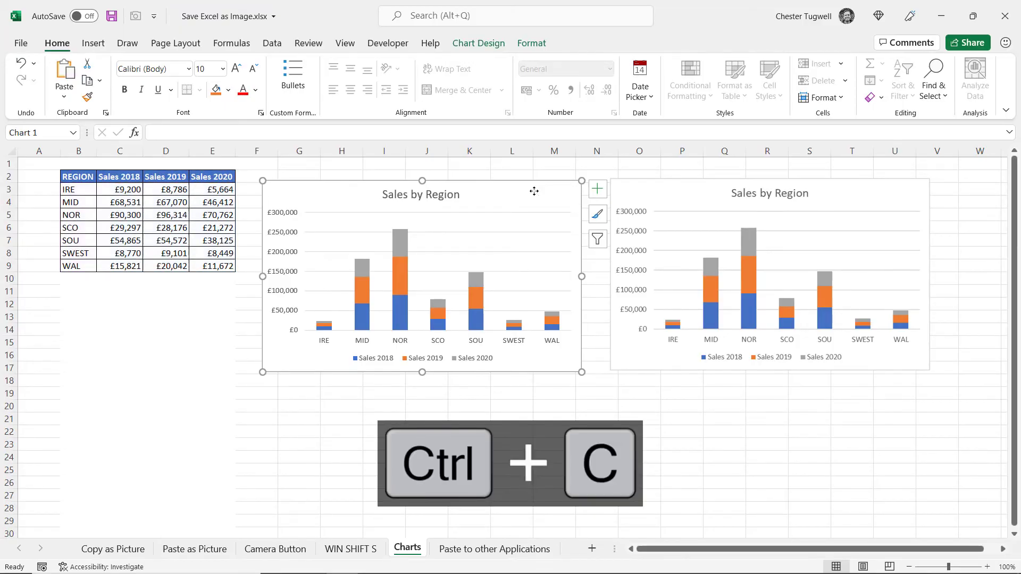
pyautogui.hotkey('alt', 'Tab')
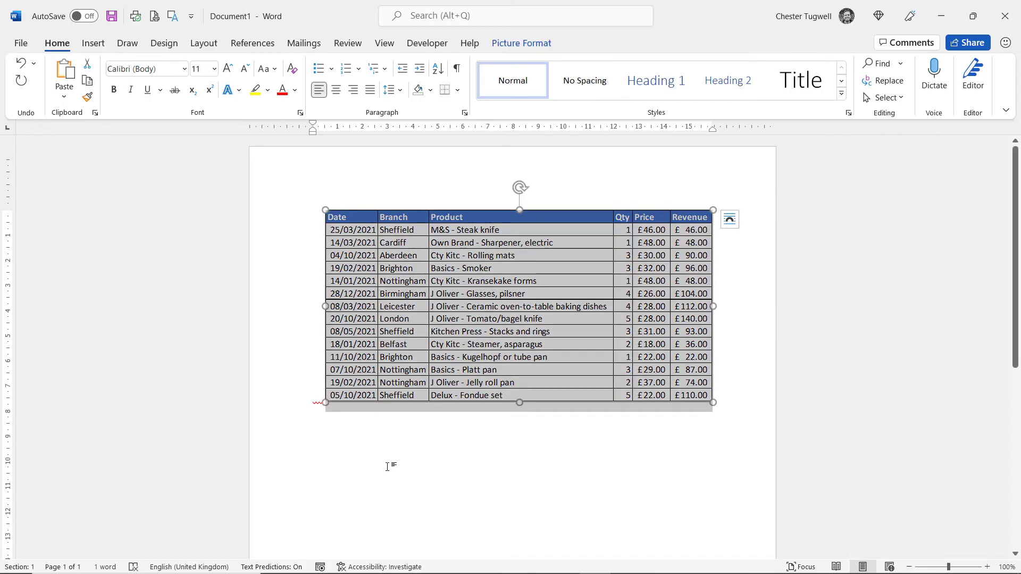
# Paste the Sales by Region chart below the table picture and select it
pyautogui.click(390, 465)
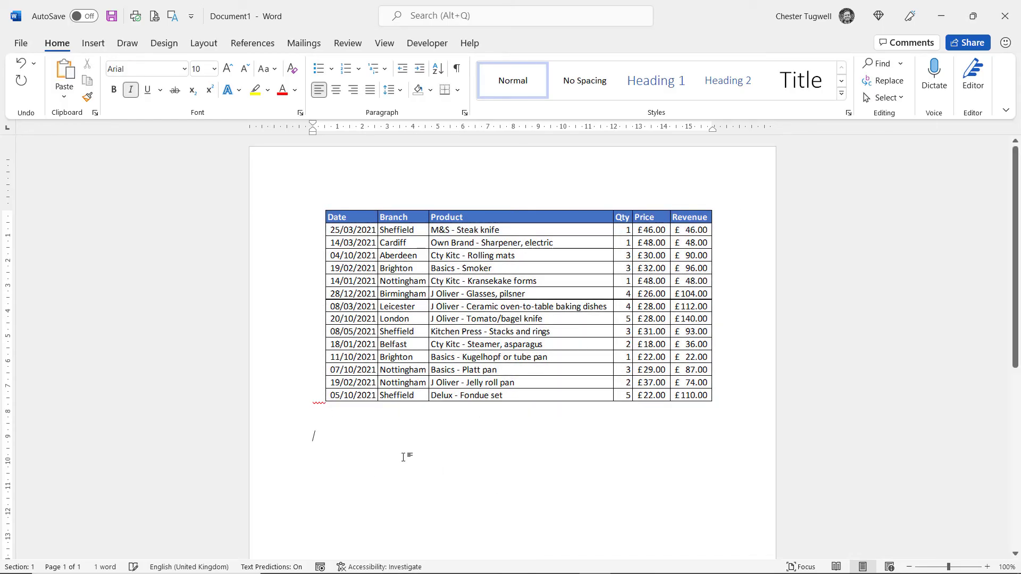
pyautogui.rightClick(378, 450)
pyautogui.click(403, 173)
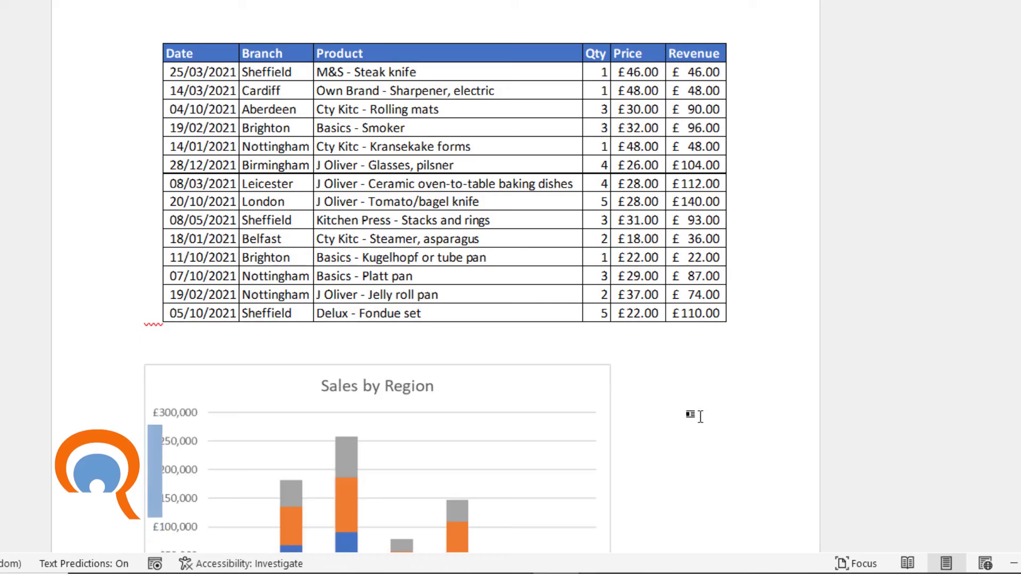
pyautogui.scroll(-3, 687, 404)
pyautogui.click(540, 251)
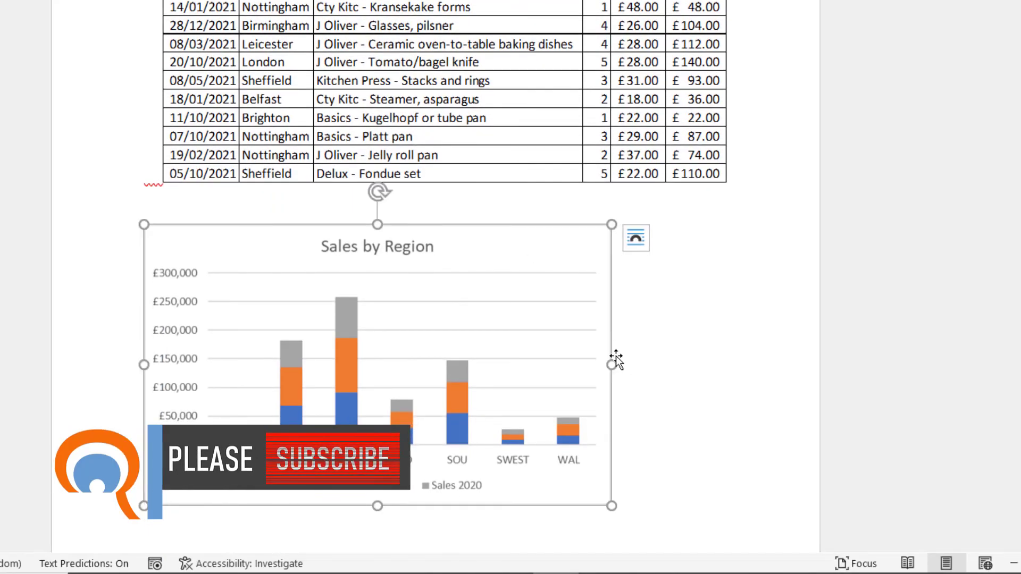